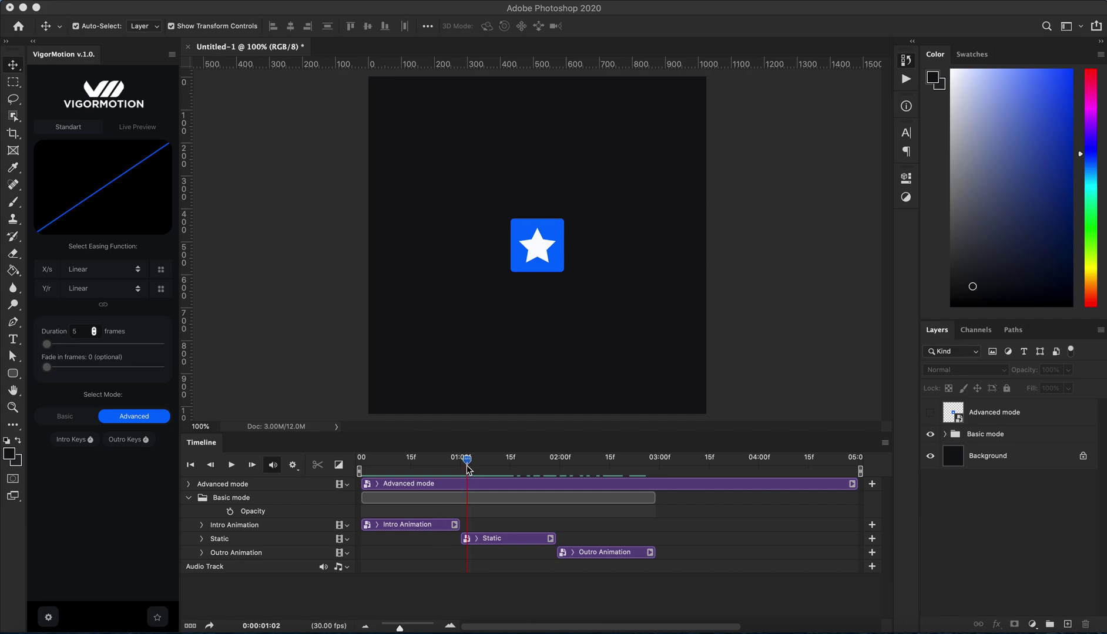
Scrub back to the first frame and collapse the Basic mode group's tracks
mouse_move(468, 469)
left_mouse_down()
mouse_move(365, 465)
mouse_move(579, 467)
mouse_move(364, 481)
mouse_move(480, 482)
left_mouse_up()
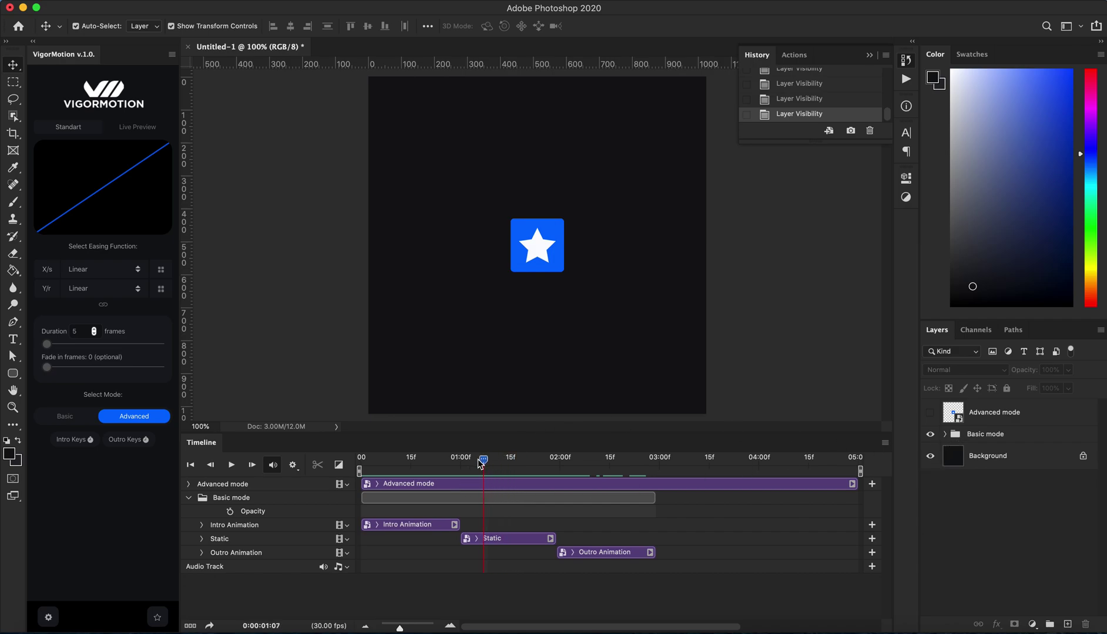
mouse_move(483, 464)
left_mouse_down()
mouse_move(361, 468)
mouse_move(622, 495)
mouse_move(651, 465)
mouse_move(473, 479)
left_mouse_up()
left_click(187, 501)
left_click(188, 500)
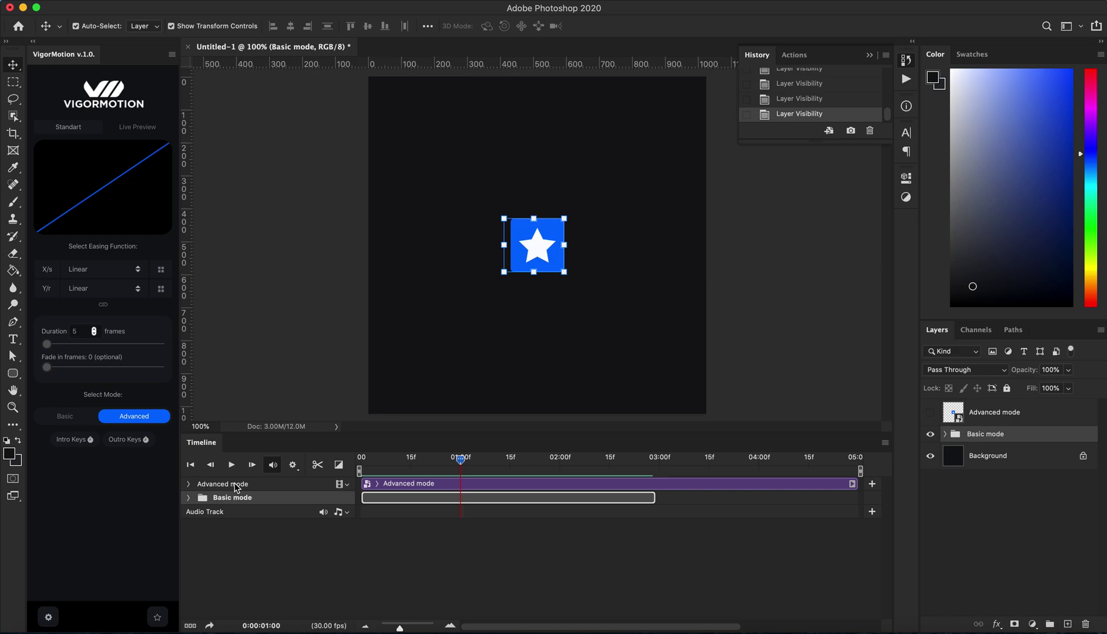
Select the Advanced mode layer, deselect all layers, and preview up to two seconds
left_click(441, 484)
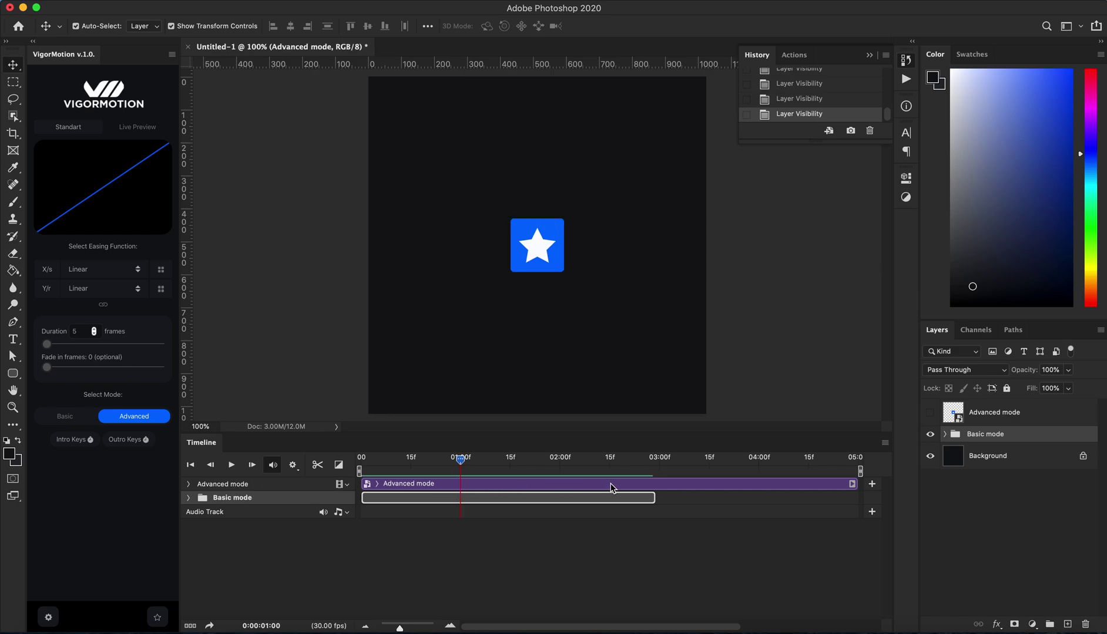
left_click(930, 473)
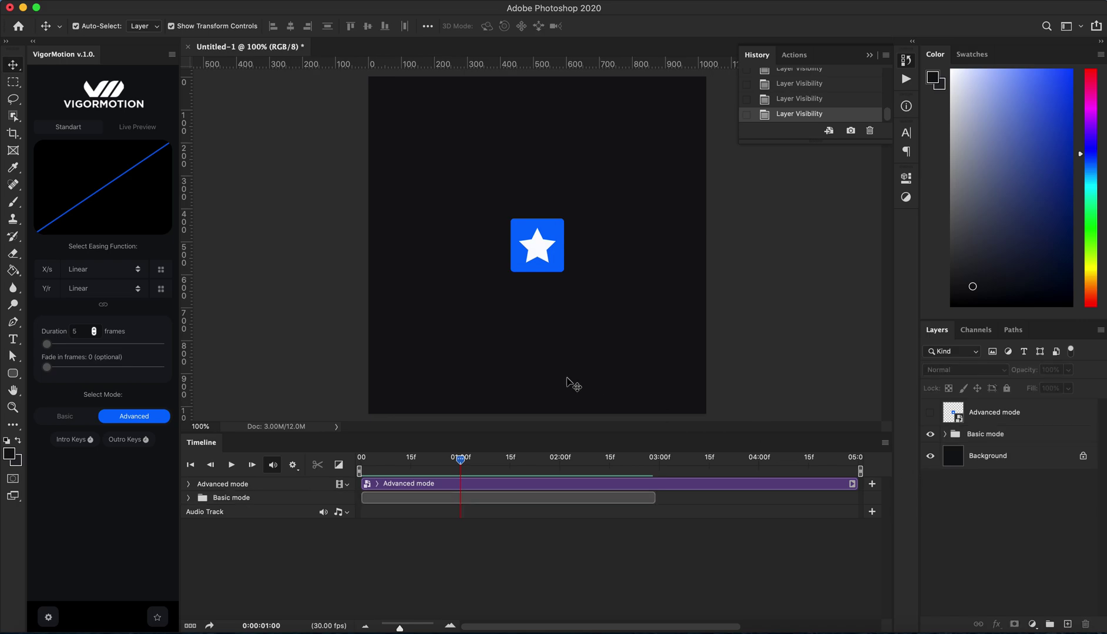
left_click_drag(462, 463, 494, 466)
Hide the Basic mode group, show the Advanced mode layer, and make it active
left_click(980, 438)
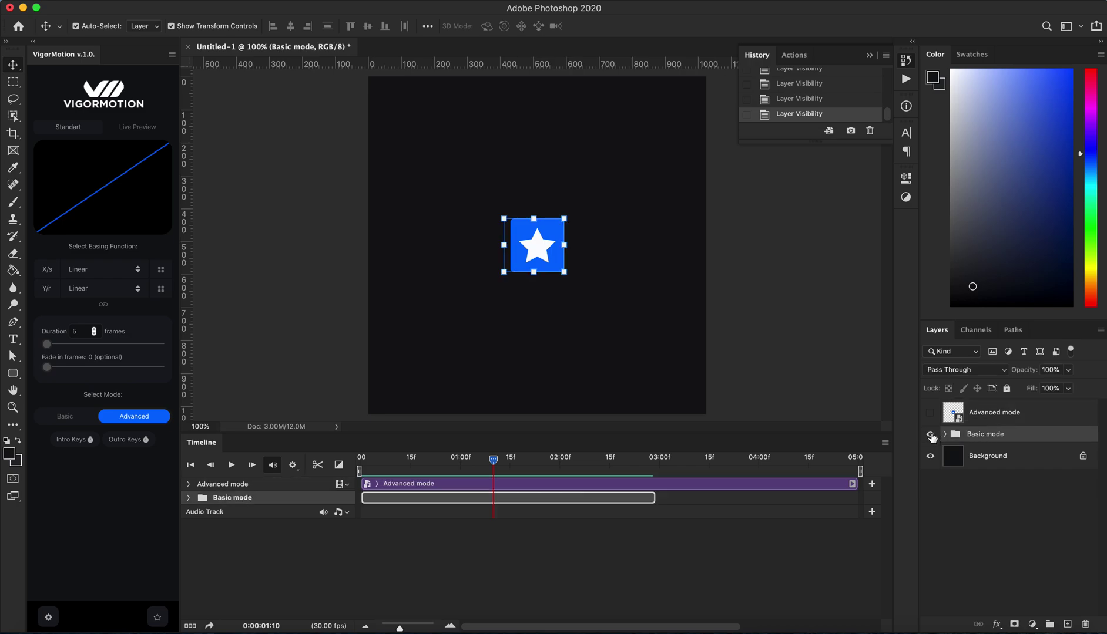
left_click(930, 435)
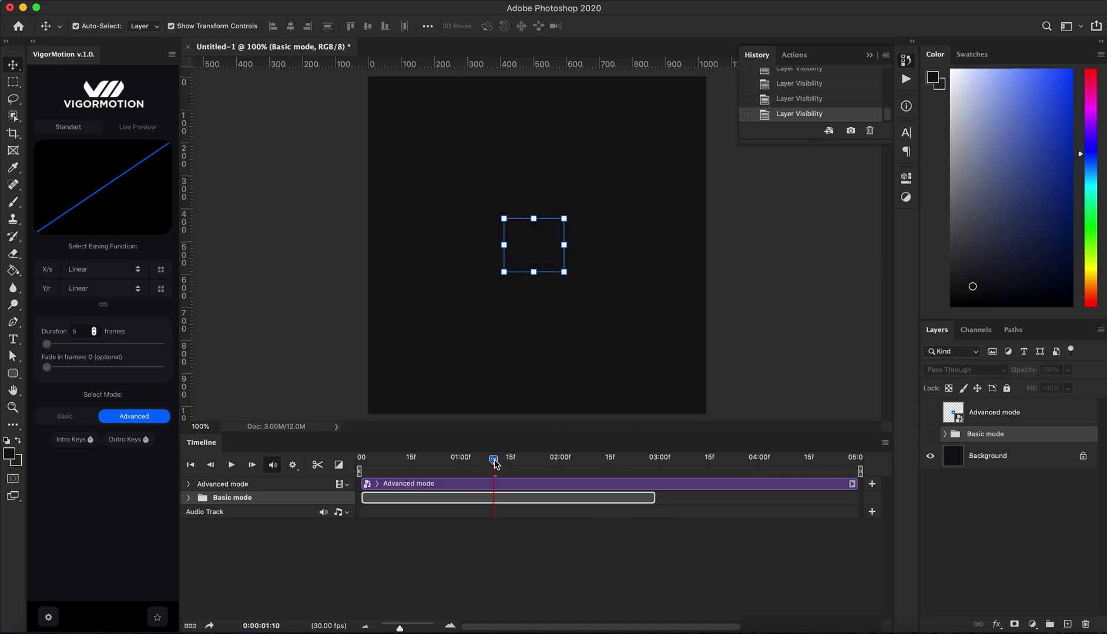
left_click_drag(496, 464, 480, 464)
left_click(930, 412)
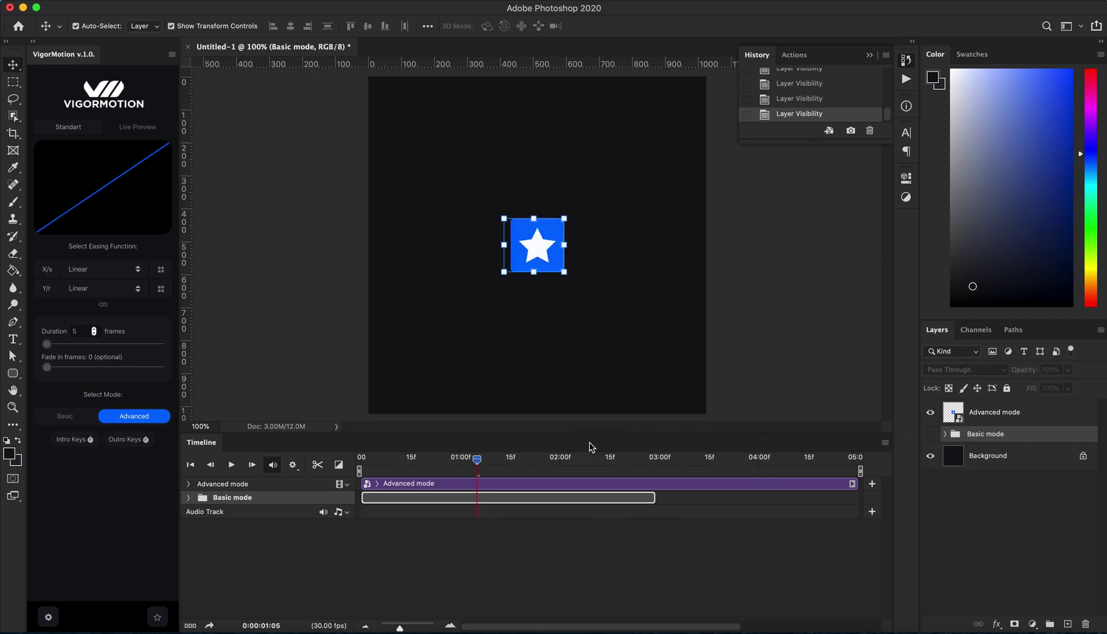
left_click(479, 558)
left_click(503, 484)
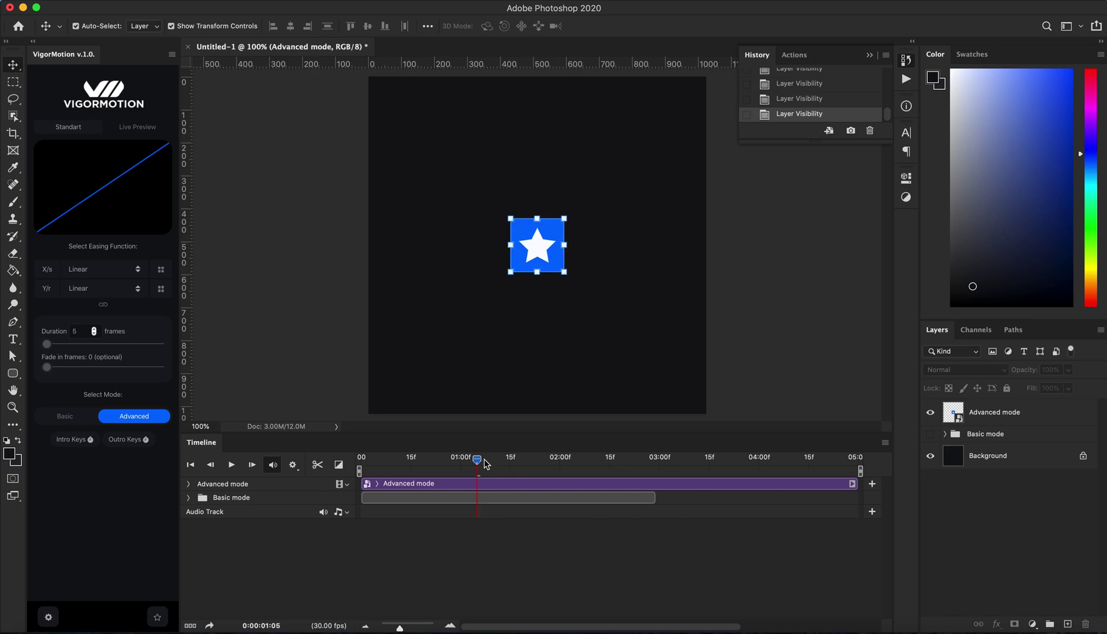
left_click(994, 422)
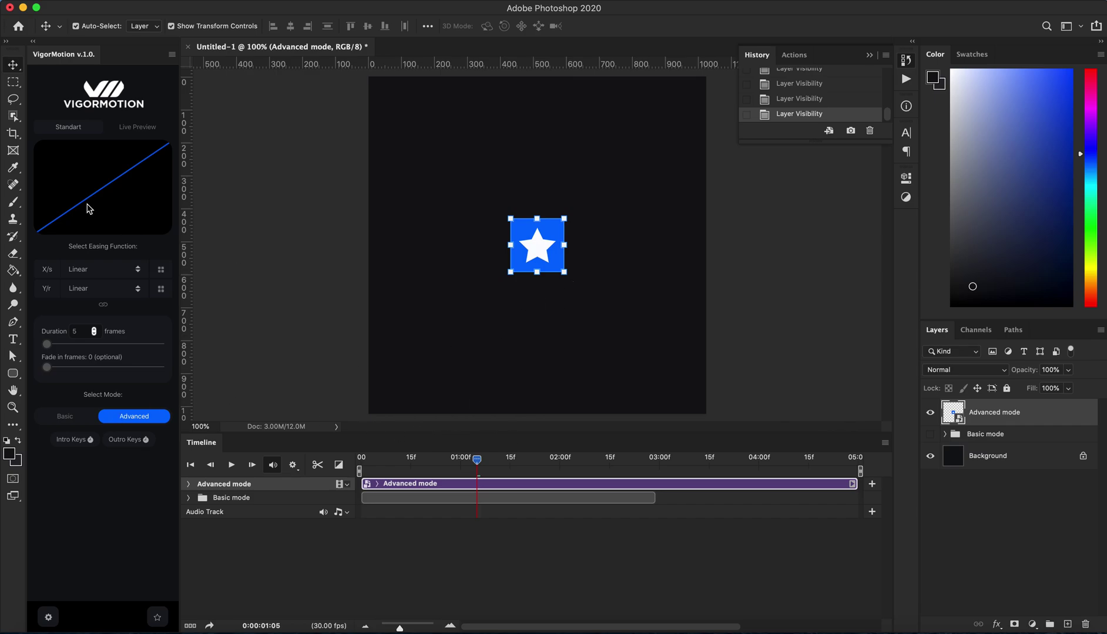
Turn on Live Preview and set both X/s and Y/r easing to InOutQuad
left_click(144, 128)
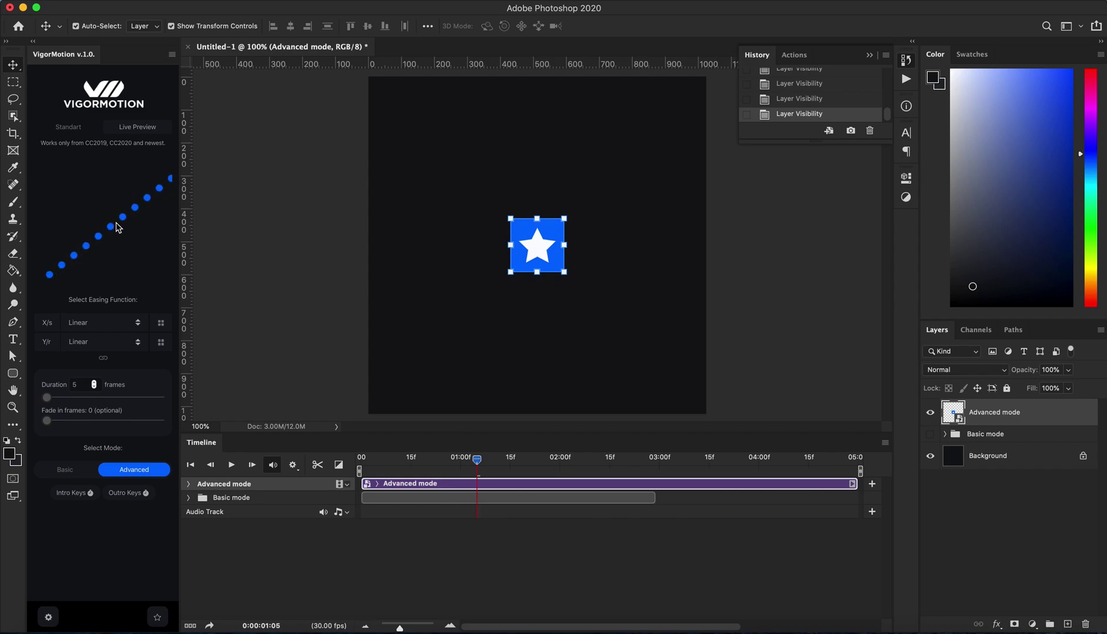
left_click(139, 325)
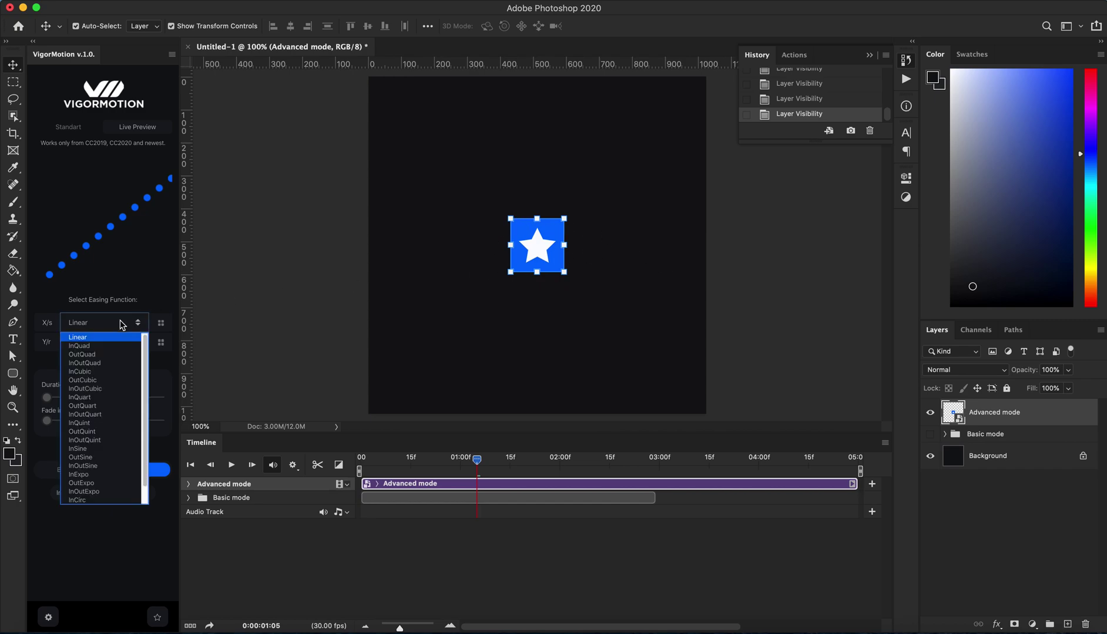
left_click(98, 367)
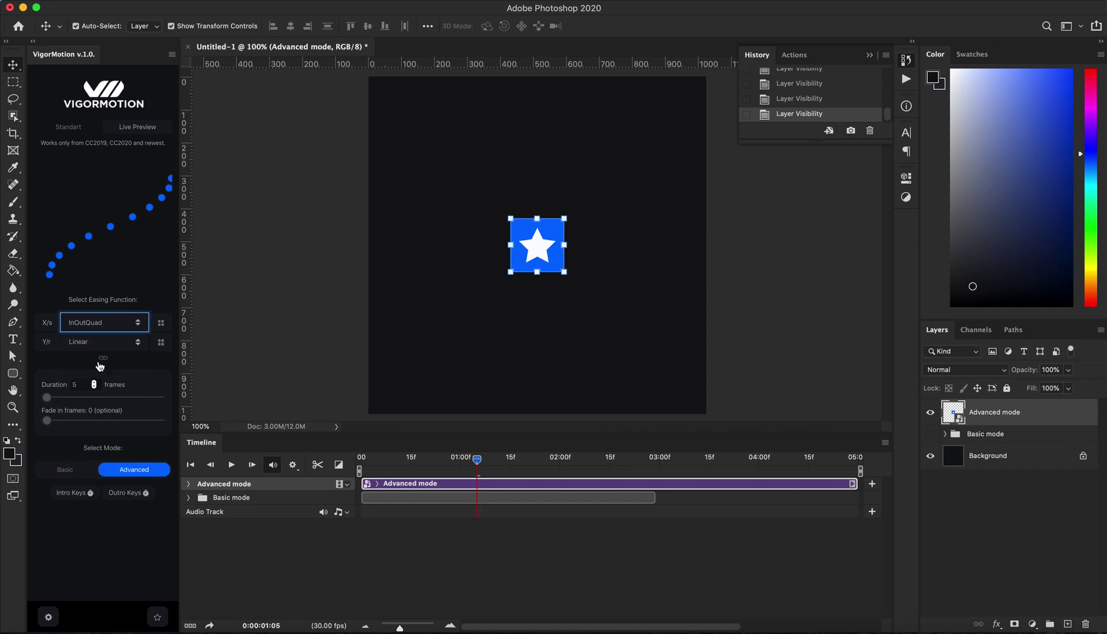
left_click(101, 361)
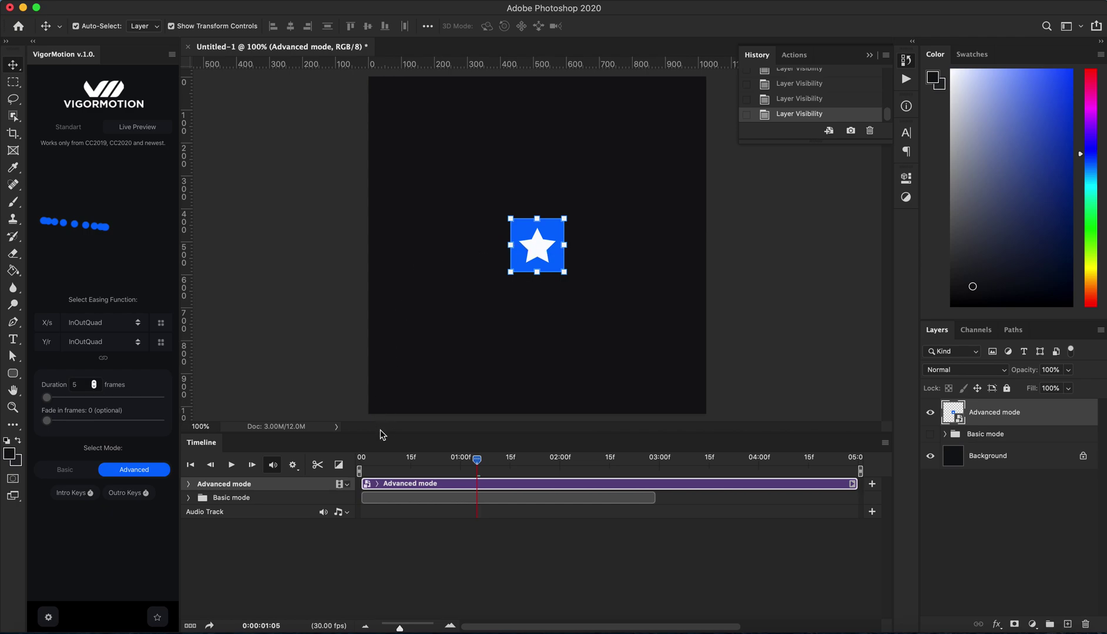
From frame 0, set Duration to 30 frames and begin an Intro Keys block
left_click_drag(478, 465, 362, 466)
left_click(81, 386)
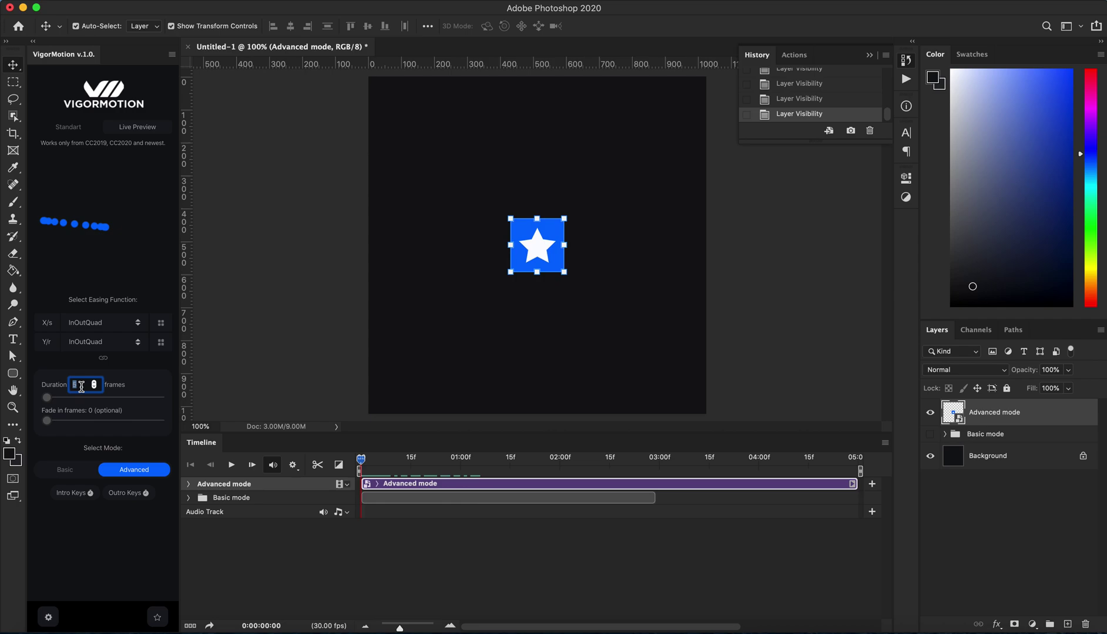
type("30")
left_click(73, 497)
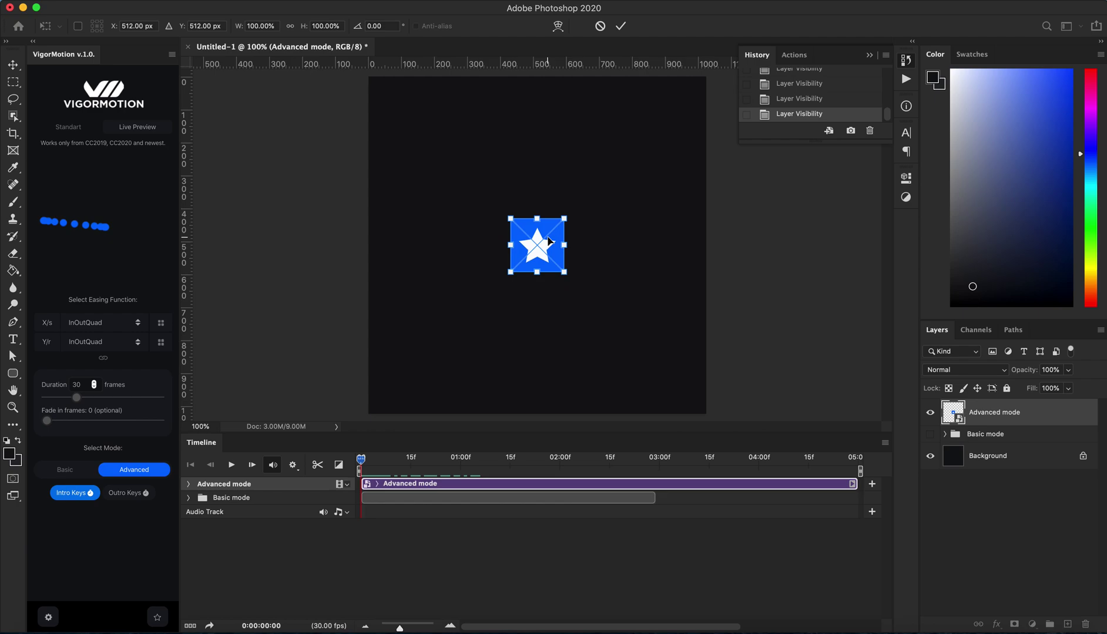
Place the star at X 0 px, 32.10% scale, -80.19° rotation, and commit the intro
left_click_drag(549, 241, 350, 195)
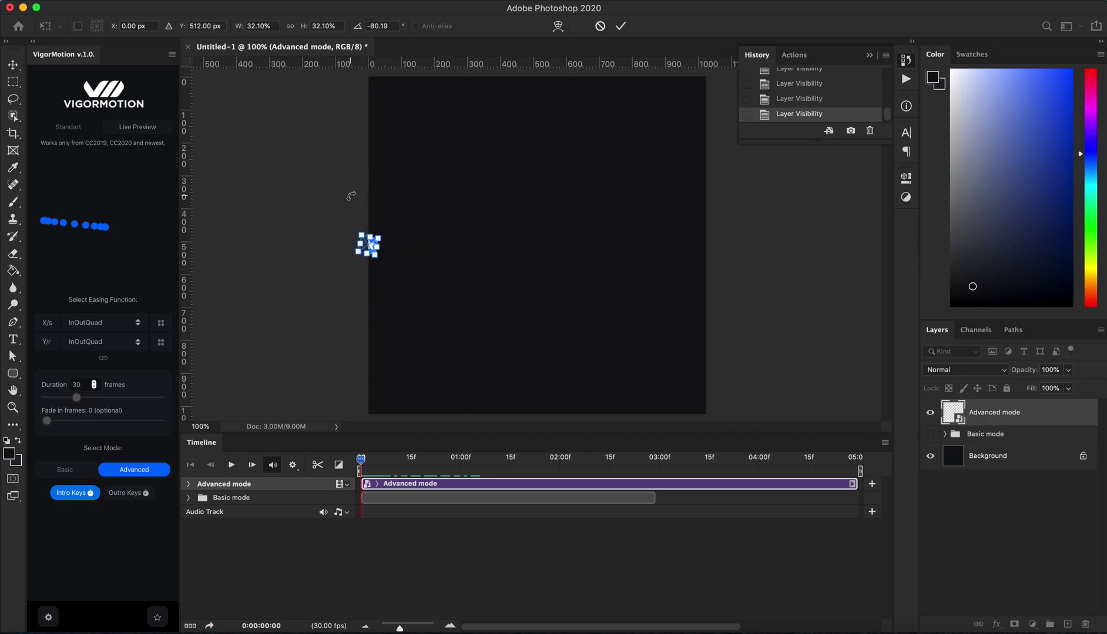
key("Return")
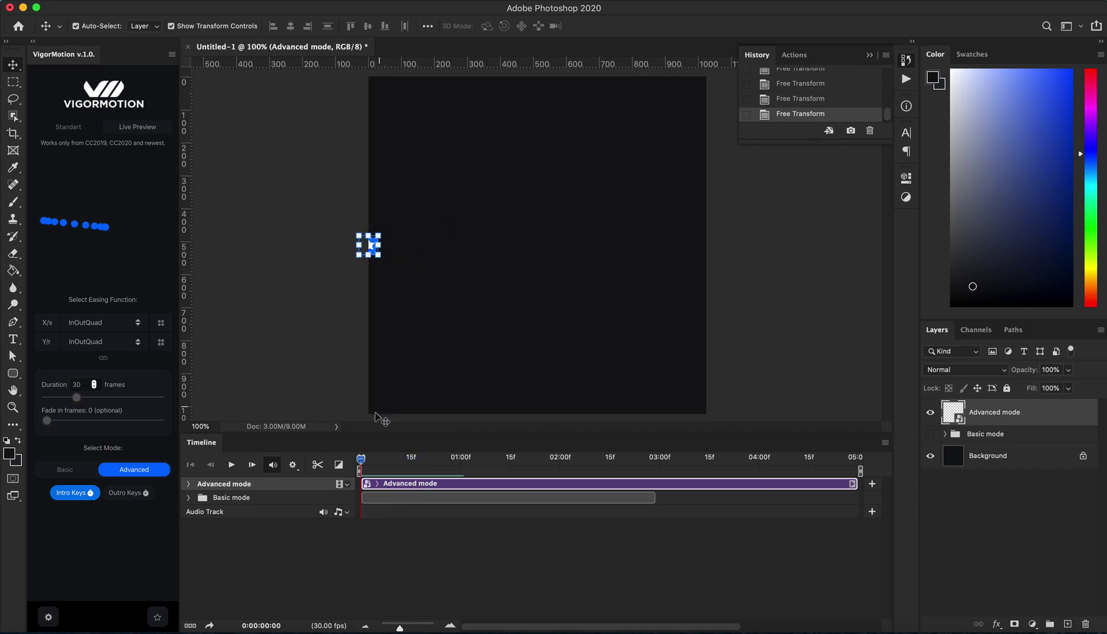
Scrub the playhead forward to 0:00:01:09, past the intro
left_click_drag(362, 460, 486, 459)
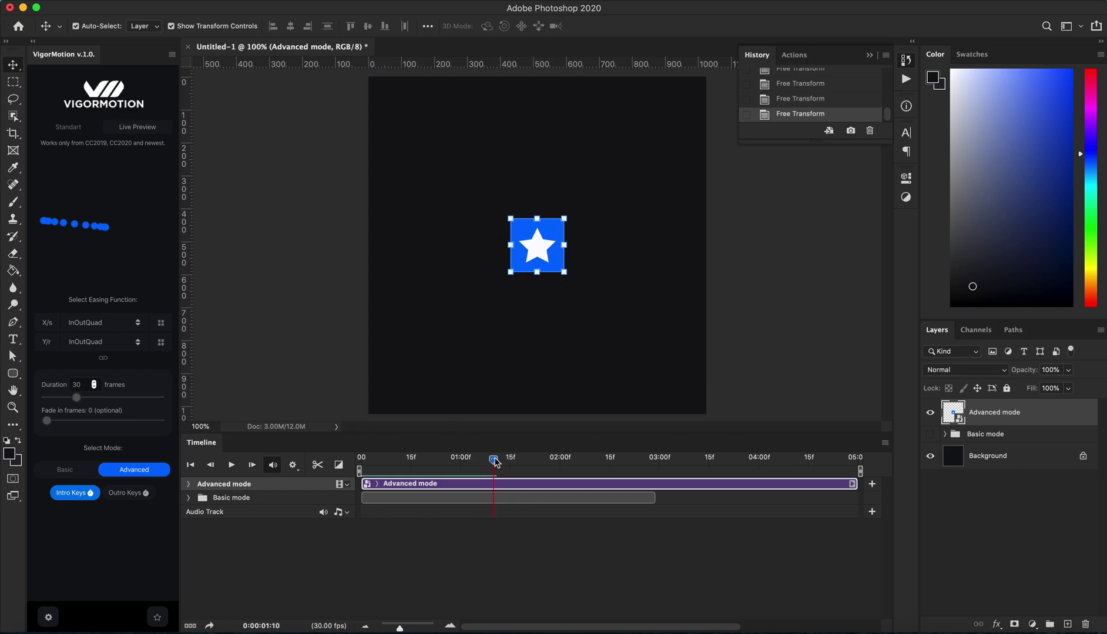
left_click_drag(495, 462, 491, 461)
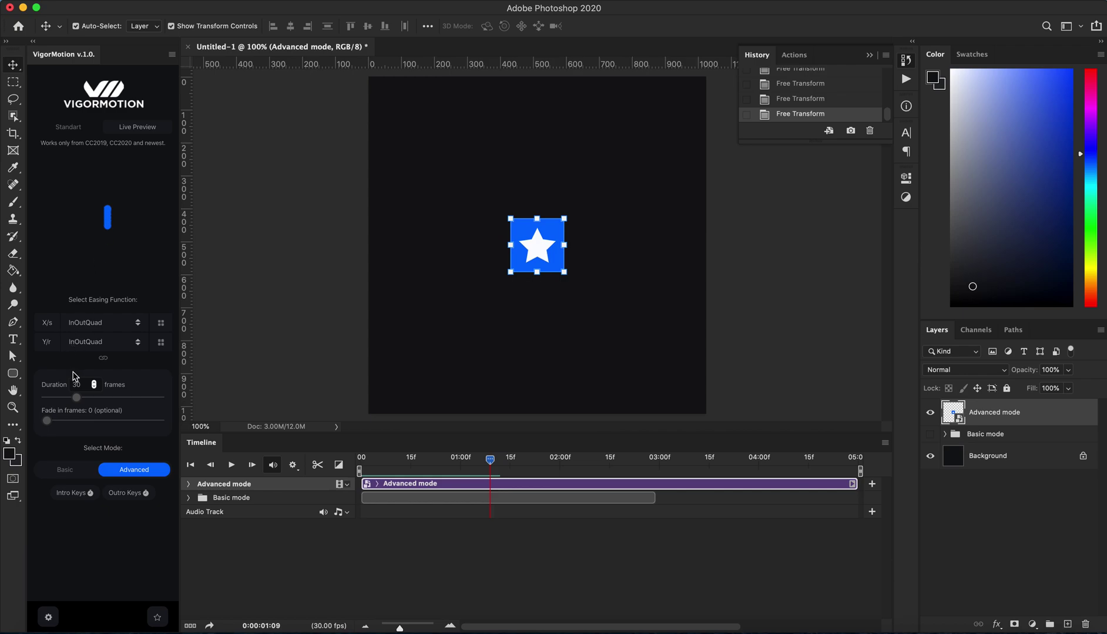
Set X/s easing to InOutQuart and link Y/r to match it
left_click(102, 324)
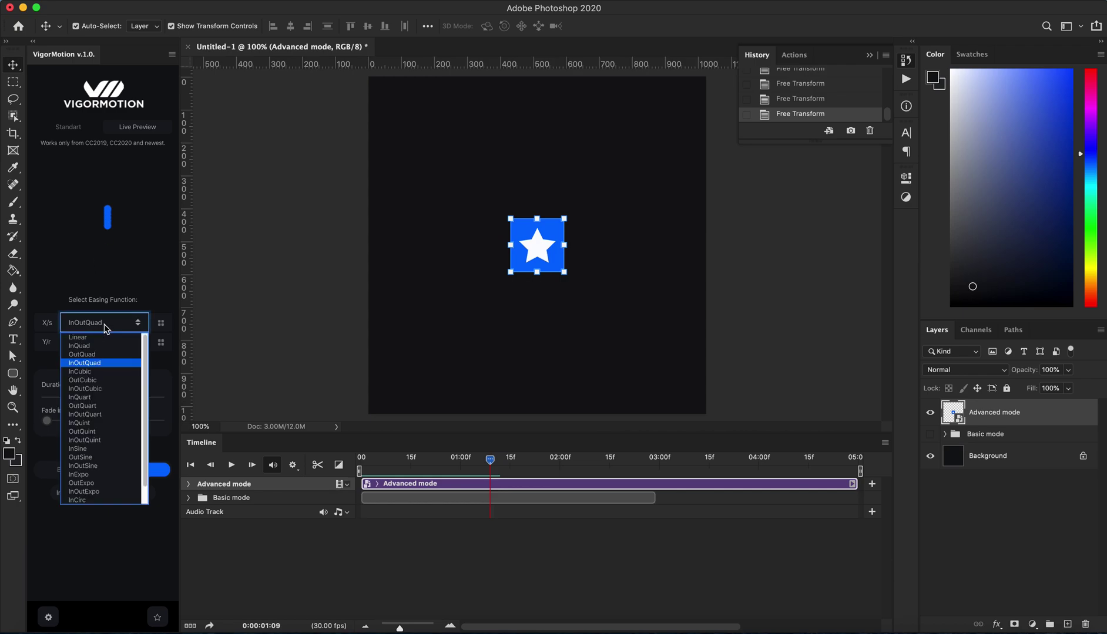
left_click(93, 415)
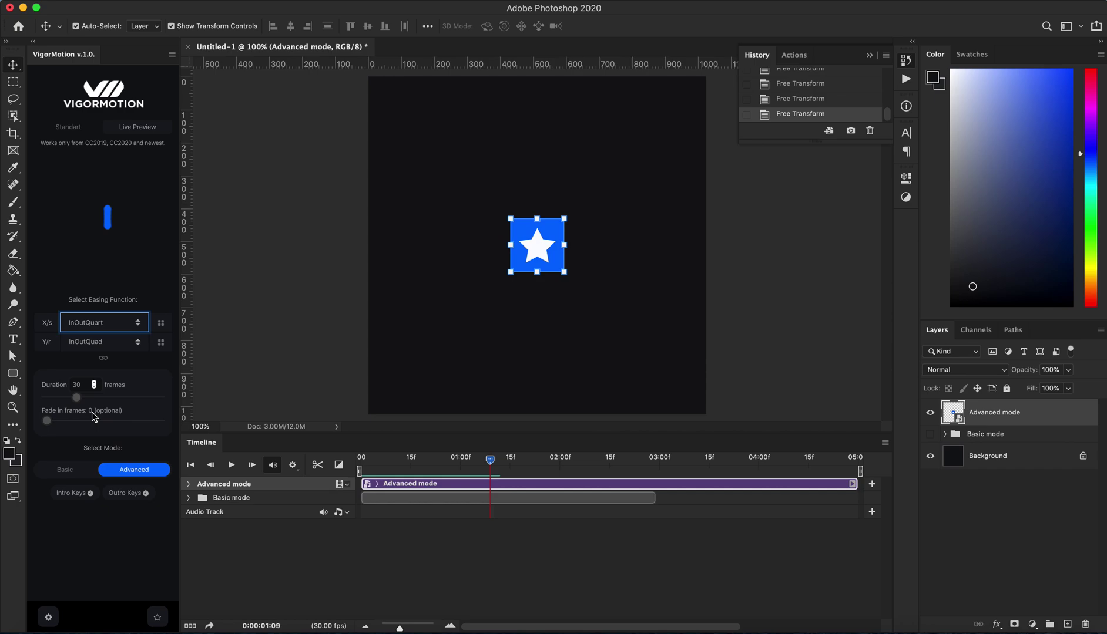
left_click(101, 345)
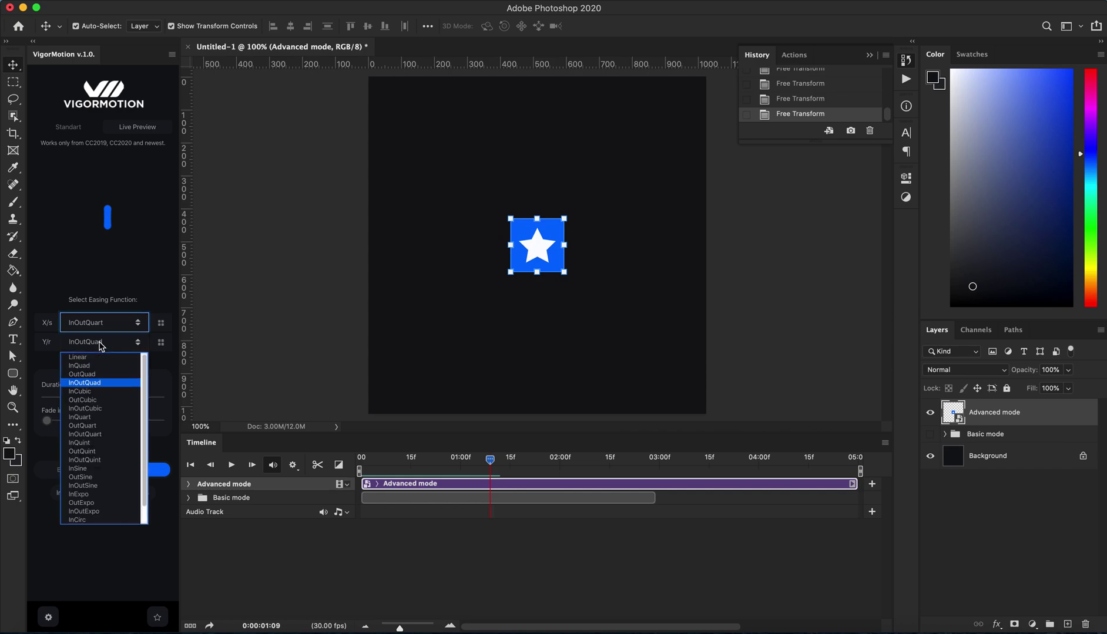
left_click(84, 470)
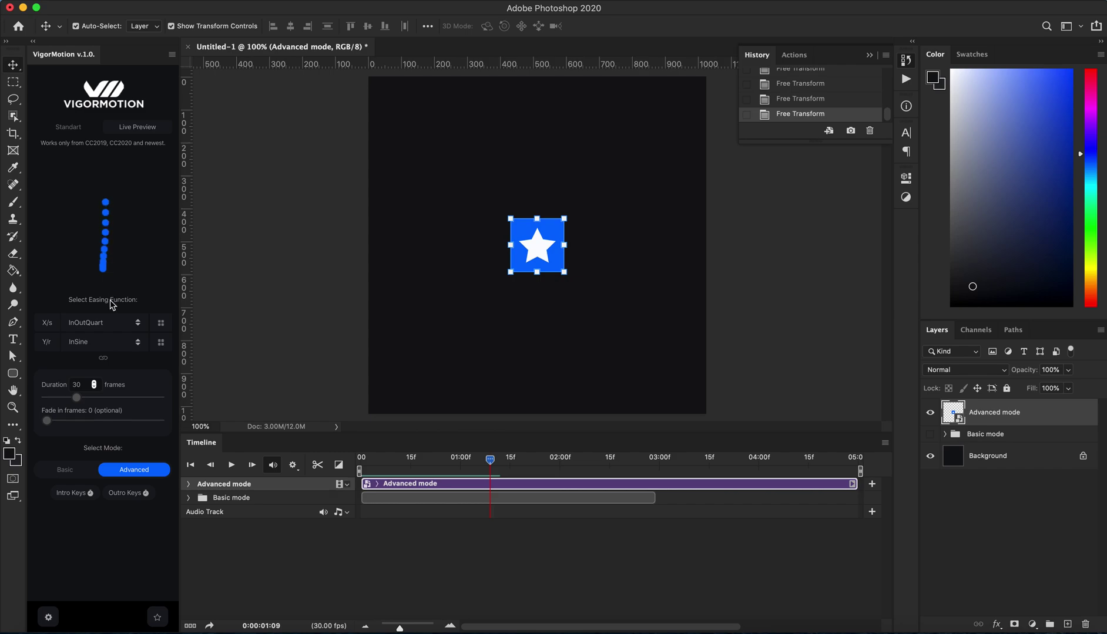
left_click(103, 360)
Change the Duration to 20 frames and begin an Outro Keys block
double_click(82, 385)
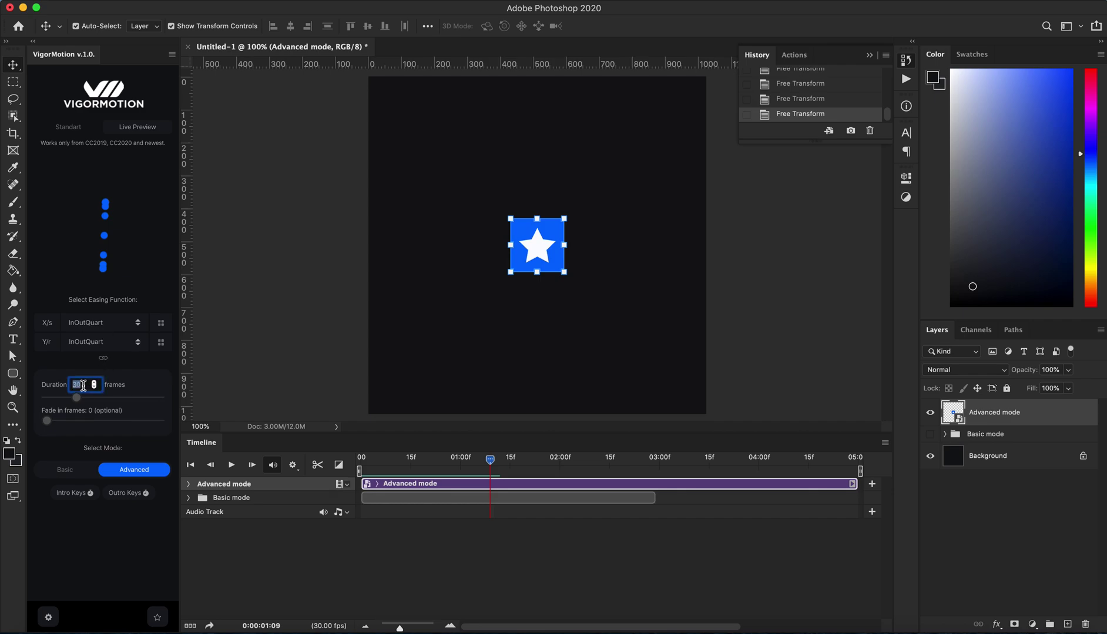
type("20")
left_click(129, 494)
At 1:10, key an outro raising the star 50 px to Y 462 px, then preview it
mouse_move(490, 463)
left_mouse_down()
mouse_move(441, 463)
mouse_move(496, 467)
left_mouse_up()
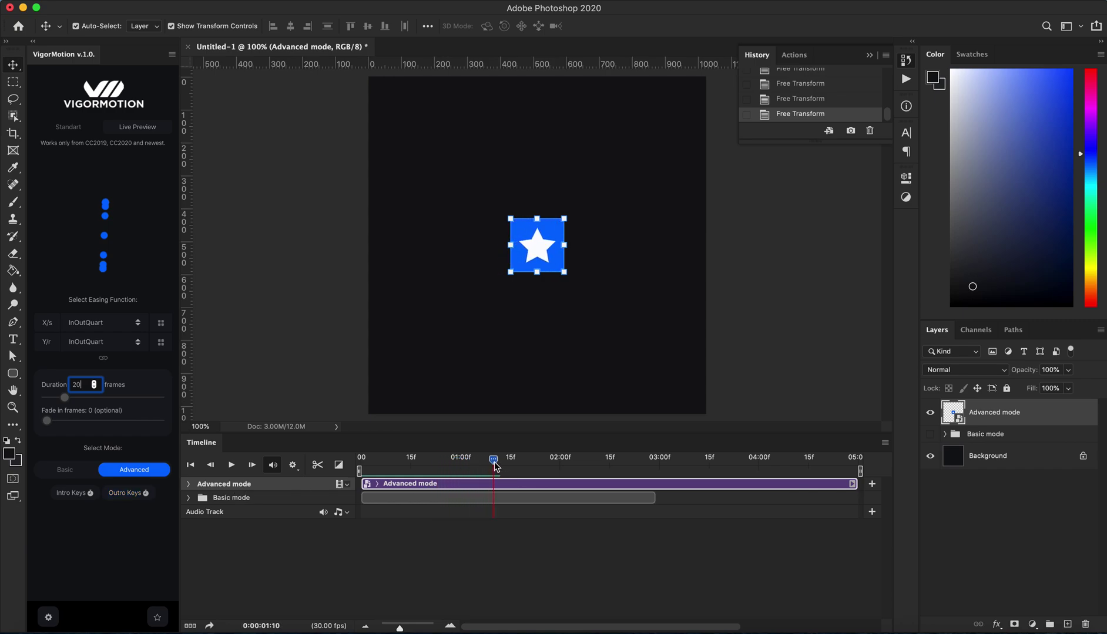
left_click(129, 494)
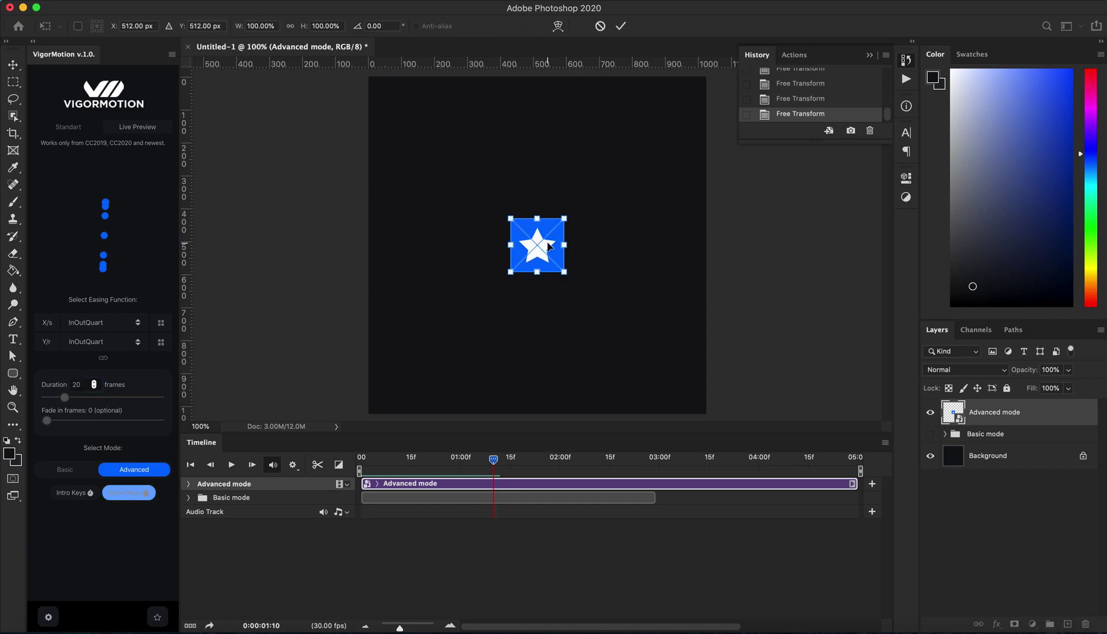
left_click_drag(549, 246, 557, 226)
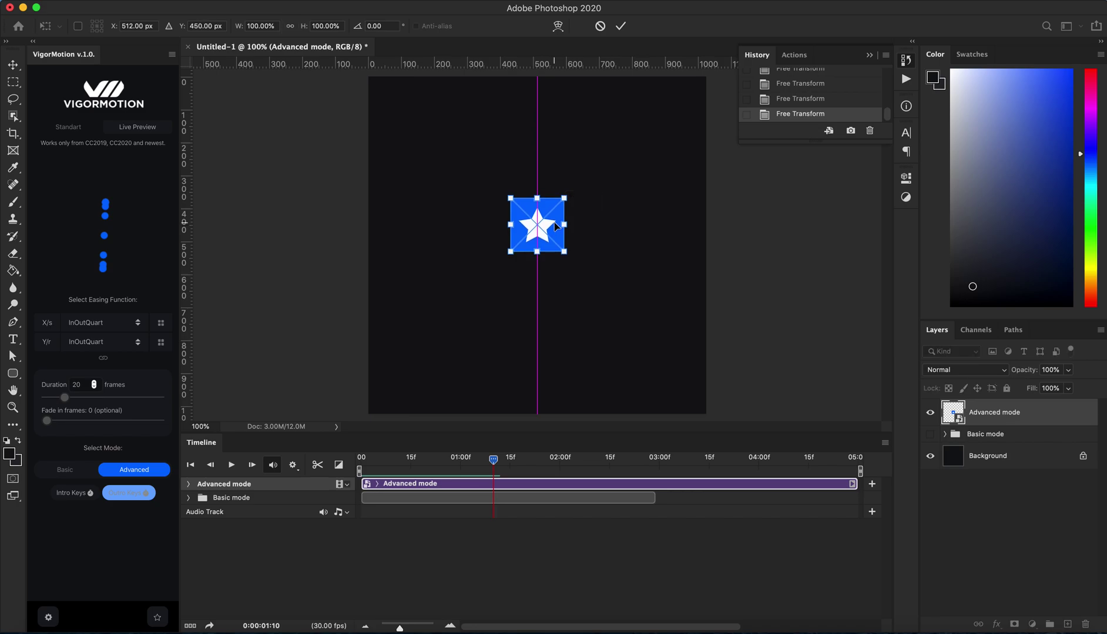
key("Return")
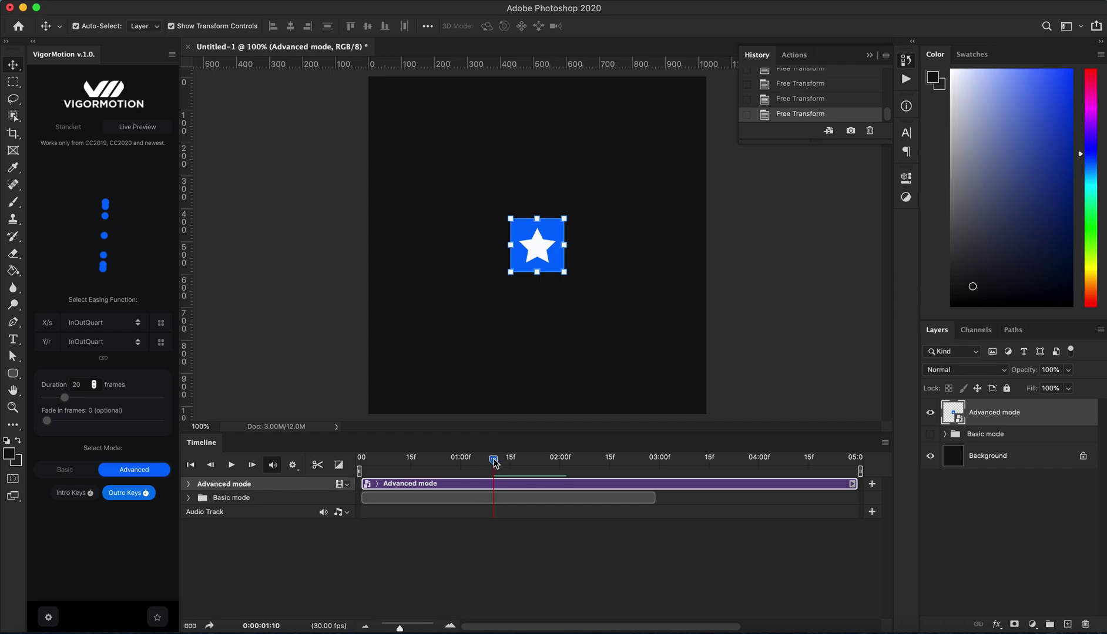
left_click_drag(493, 462, 585, 464)
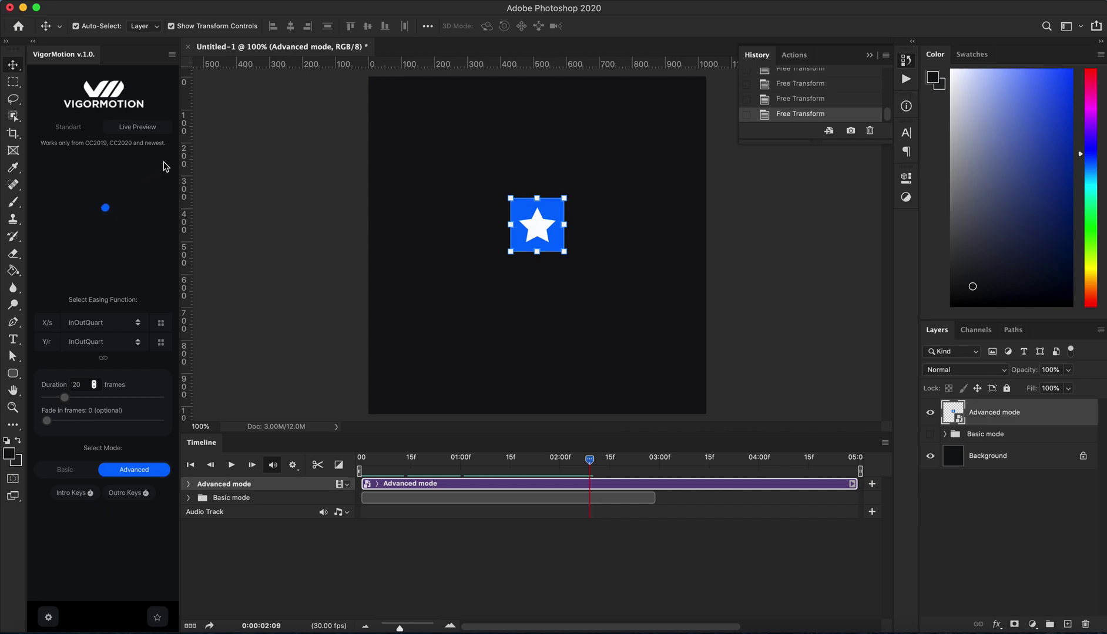
Set X/s easing to InCubic and Y/r to OutSine, then select the Duration value
left_click(87, 323)
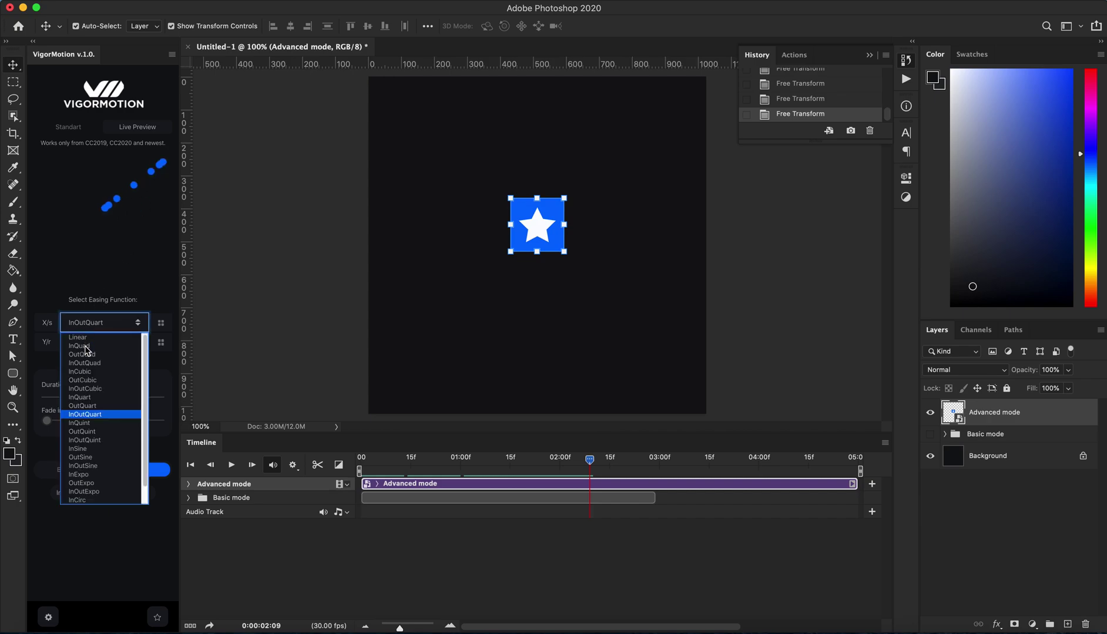
left_click(83, 372)
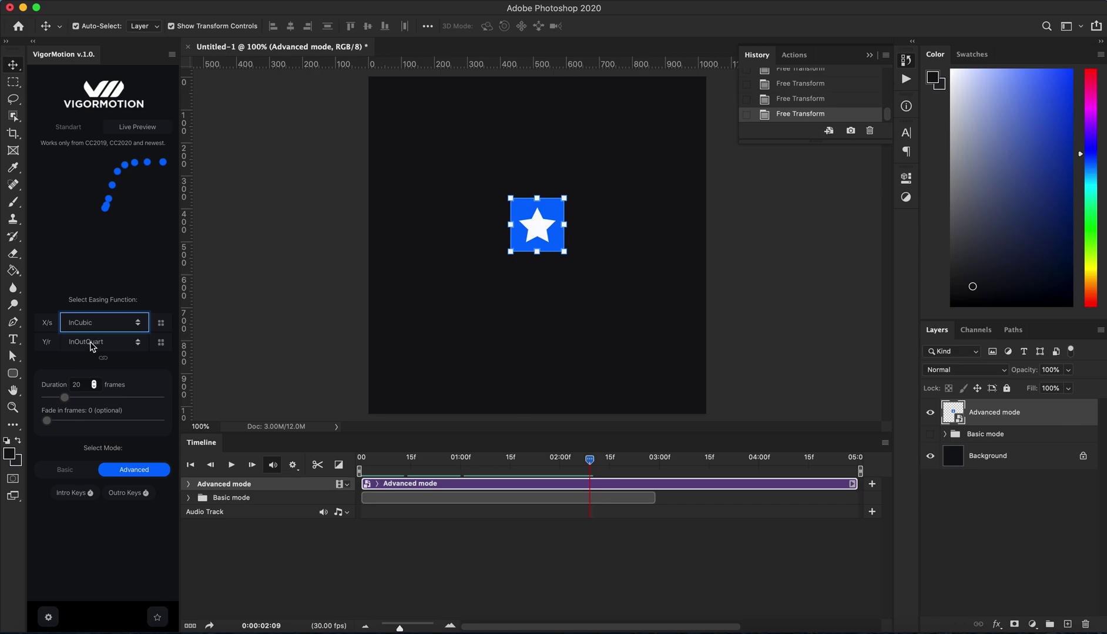
left_click(92, 343)
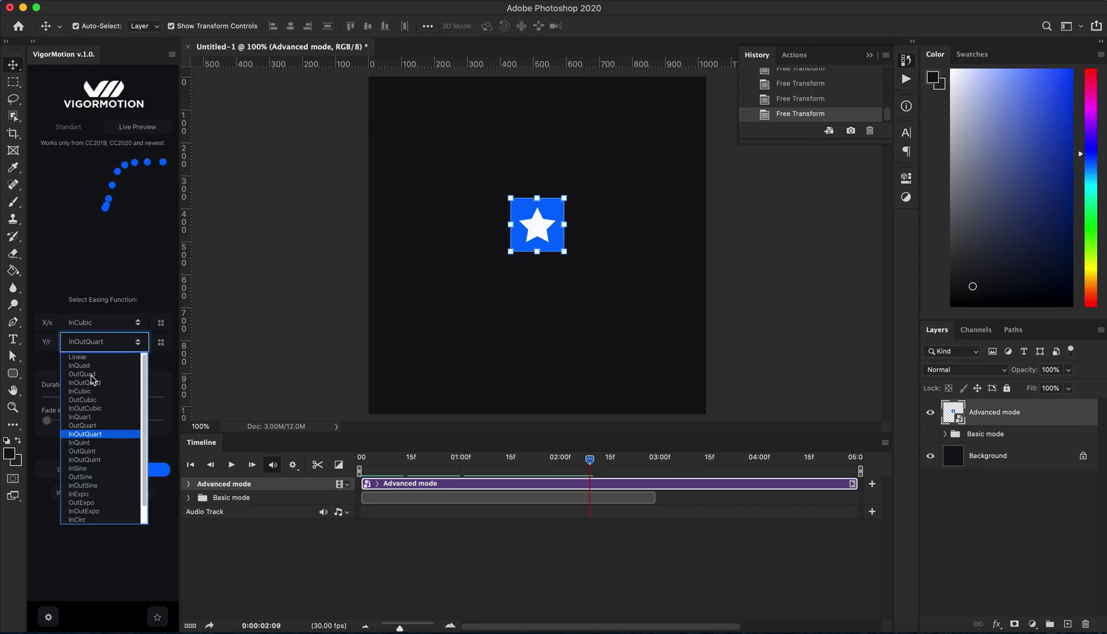
left_click(82, 477)
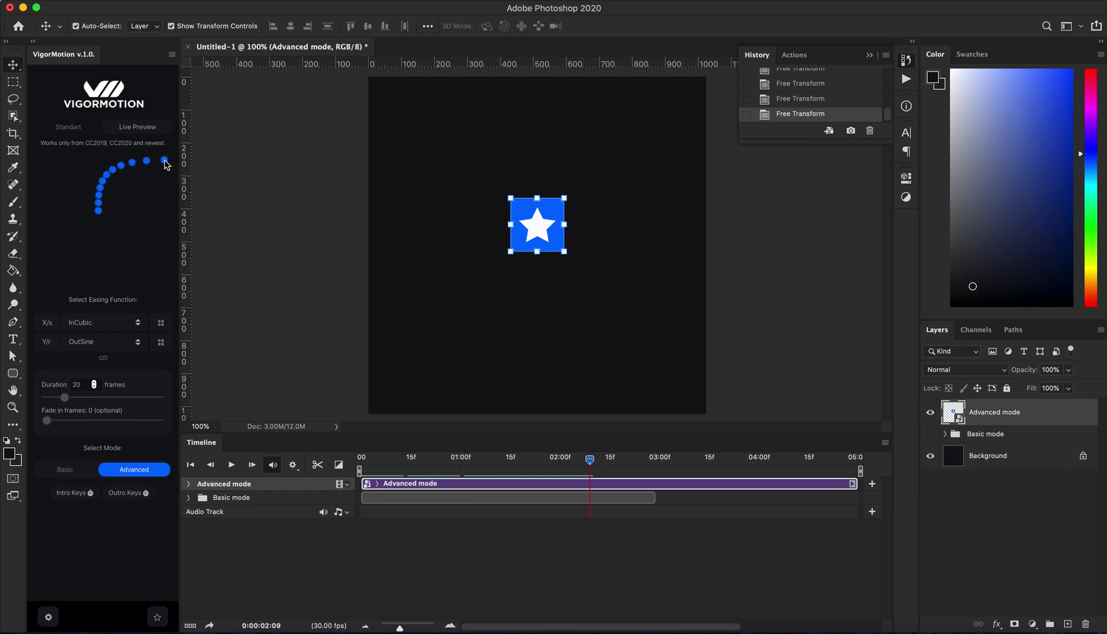
double_click(82, 384)
Over 25 frames, key the star moving to the upper right and shrinking to about half size
type("25")
left_click(134, 494)
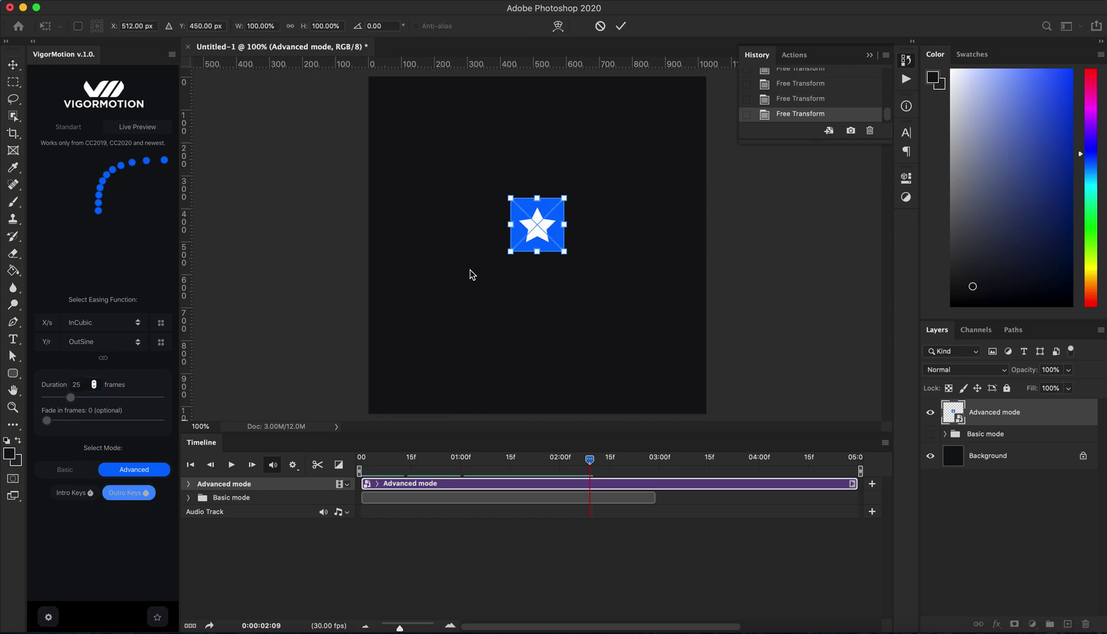
left_click_drag(546, 220, 671, 105)
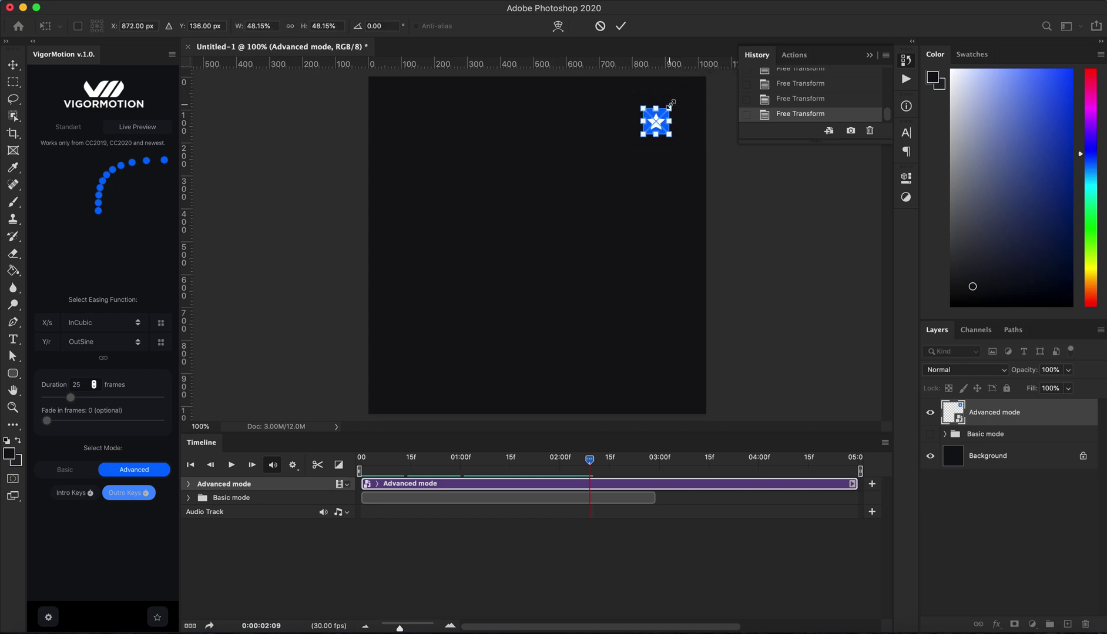
key("Return")
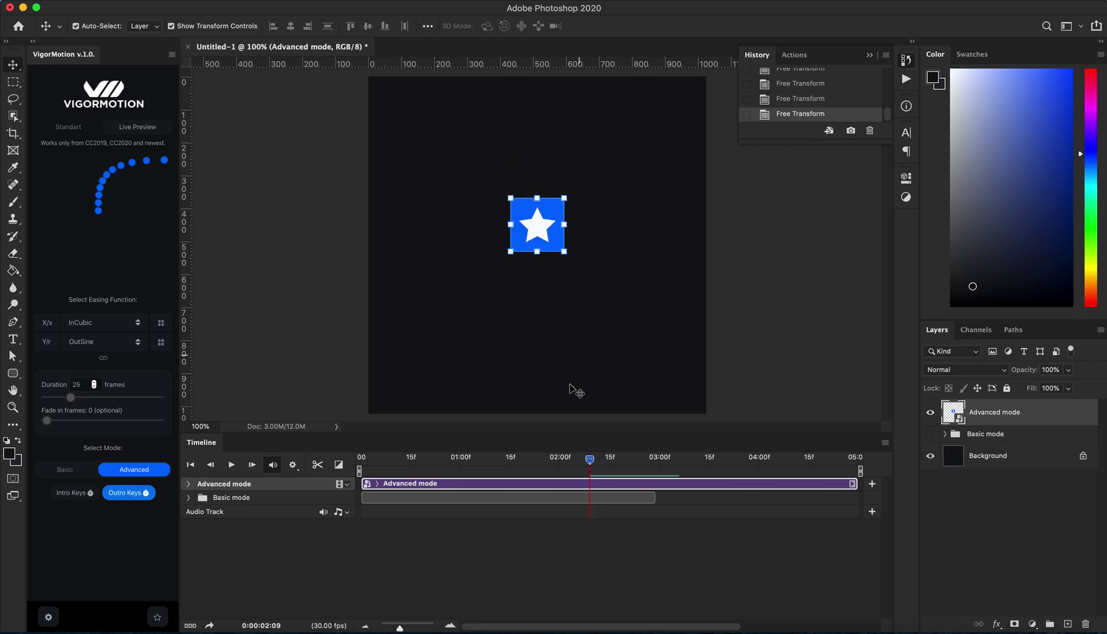
Scrub the playhead back to preview the star's movement, then park it at 0:00:03:14
left_click_drag(591, 466, 698, 473)
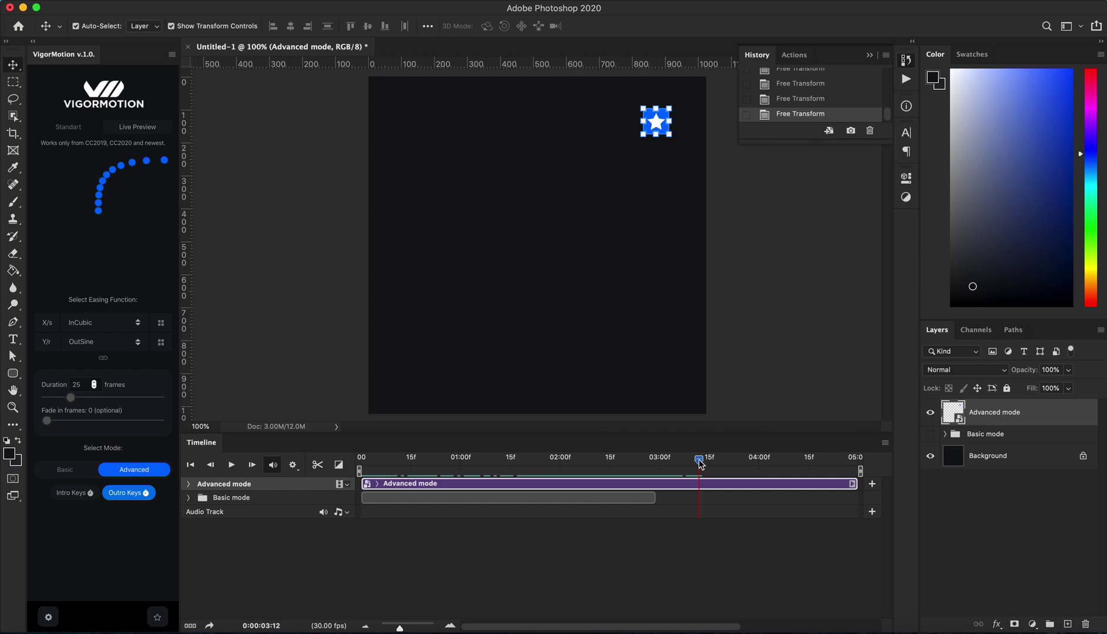
left_click_drag(699, 464, 708, 464)
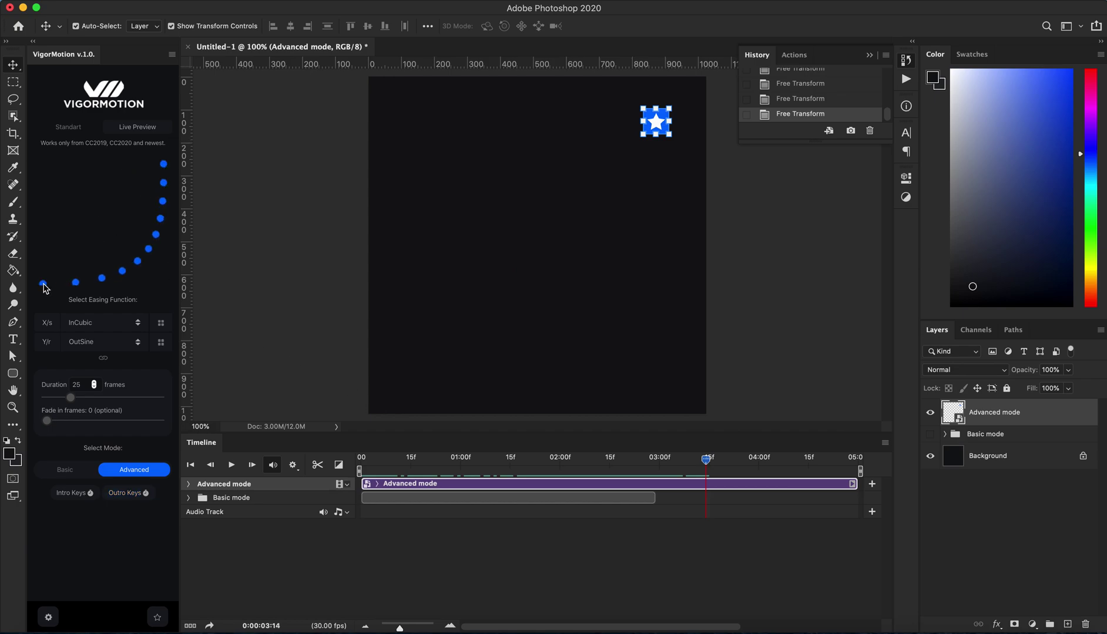
Try OutQuart and InOutQuart on the first axis and OutQuint on the second axis
left_click(101, 325)
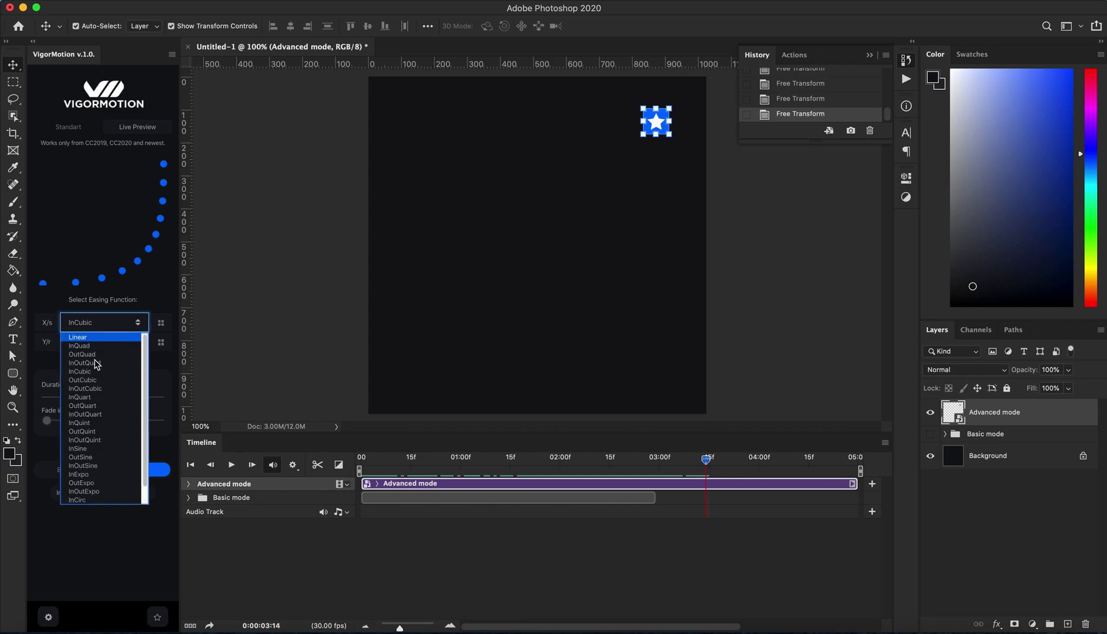
left_click(91, 406)
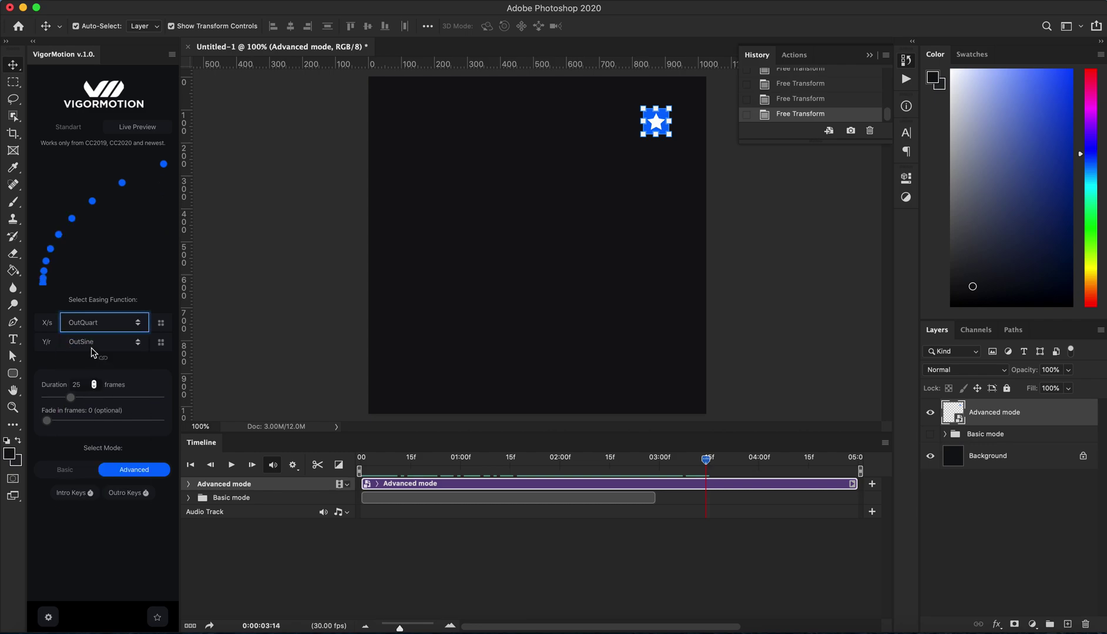
left_click(103, 325)
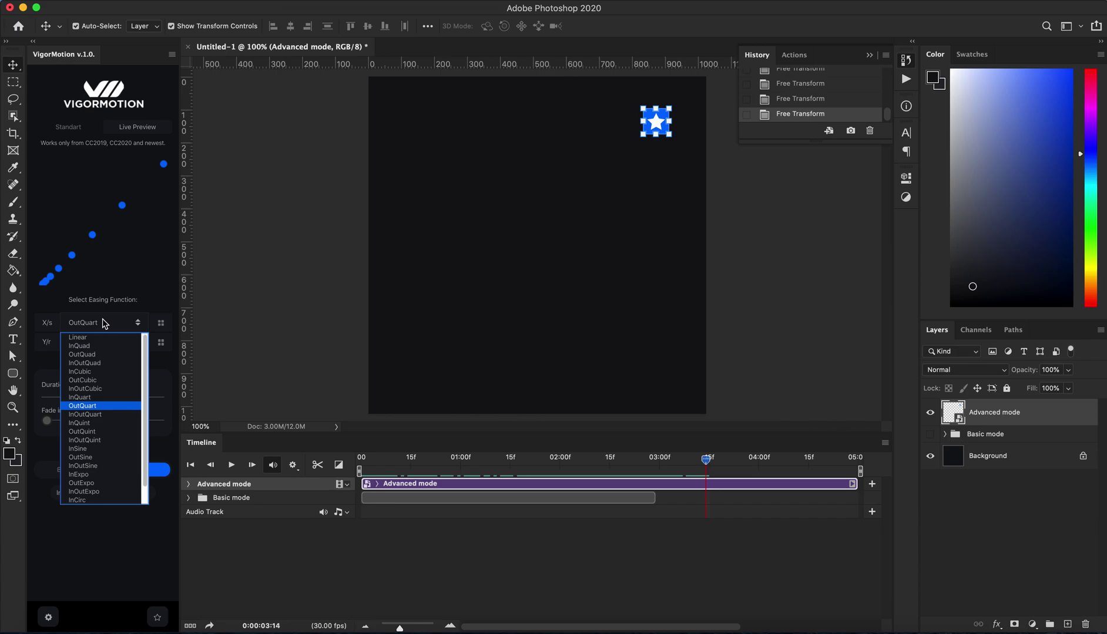
left_click(91, 415)
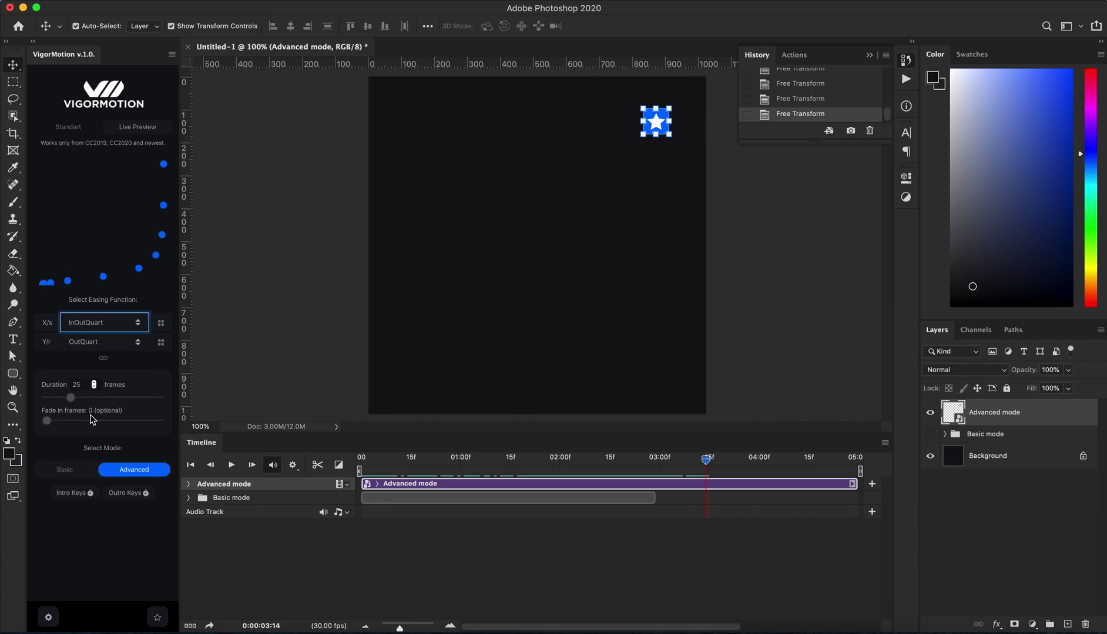
left_click(109, 345)
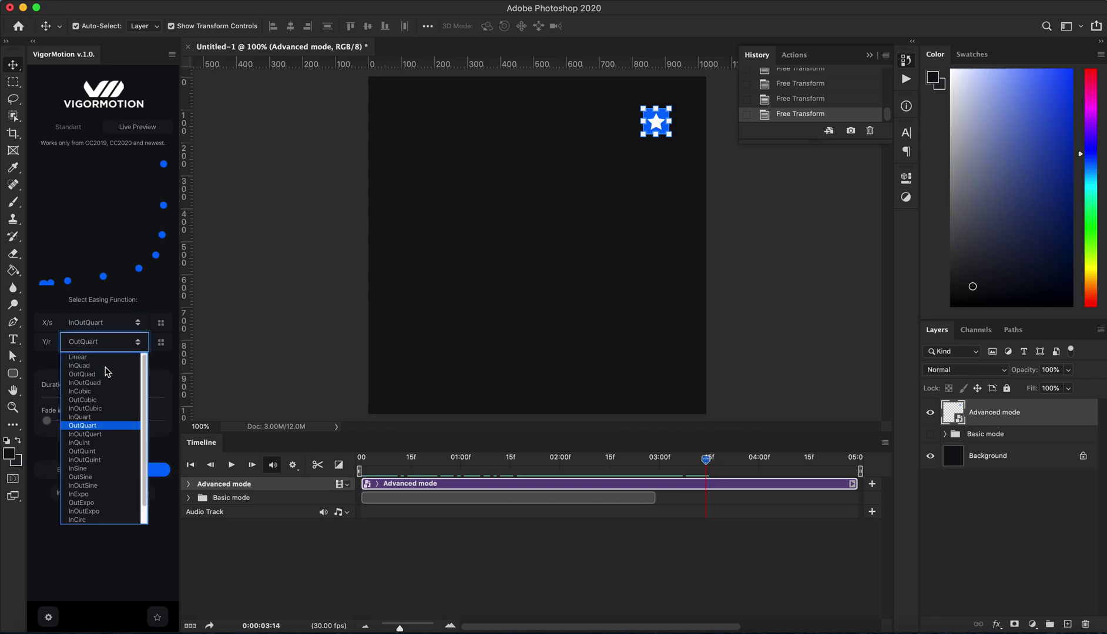
left_click(92, 452)
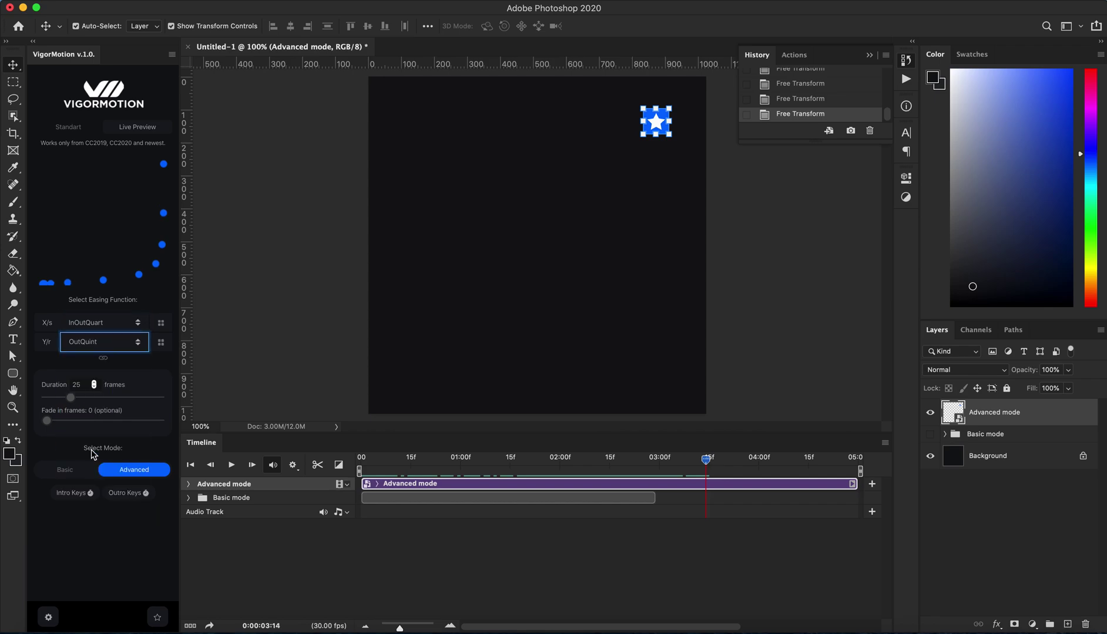
Link both axes to InOutCubic, switch the first axis to InQuart, and select the Duration value
left_click(110, 322)
left_click(98, 389)
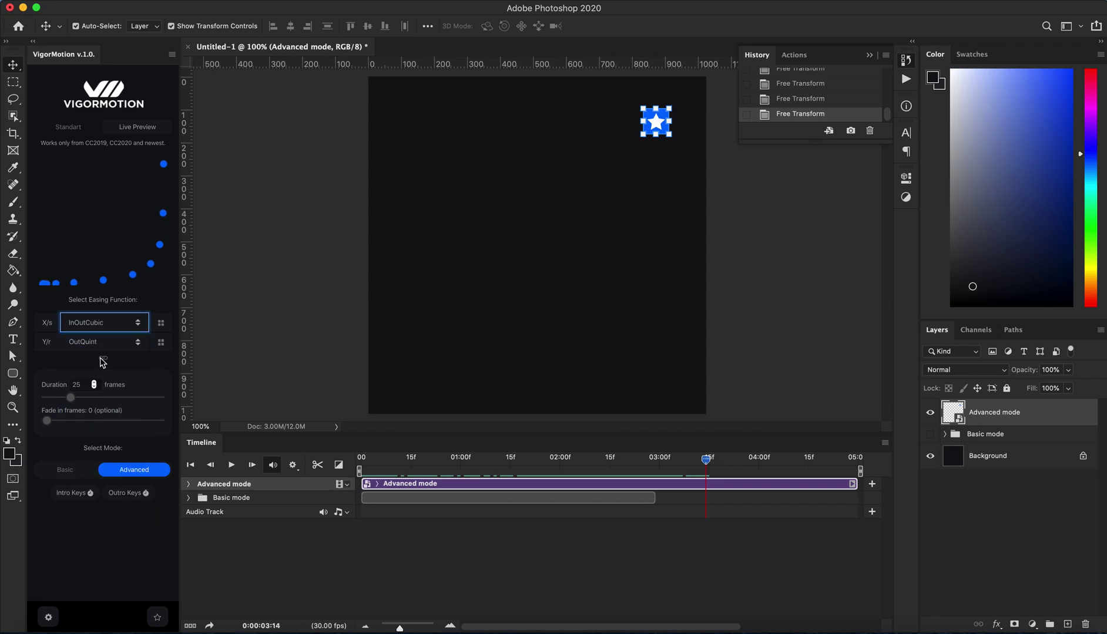
left_click(104, 360)
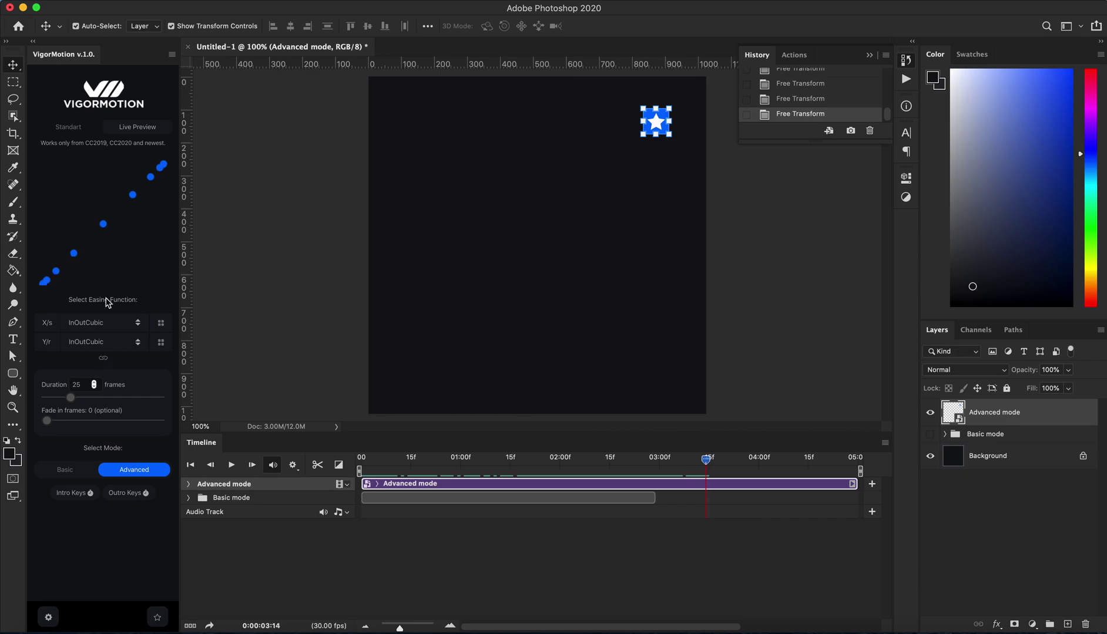
left_click(96, 323)
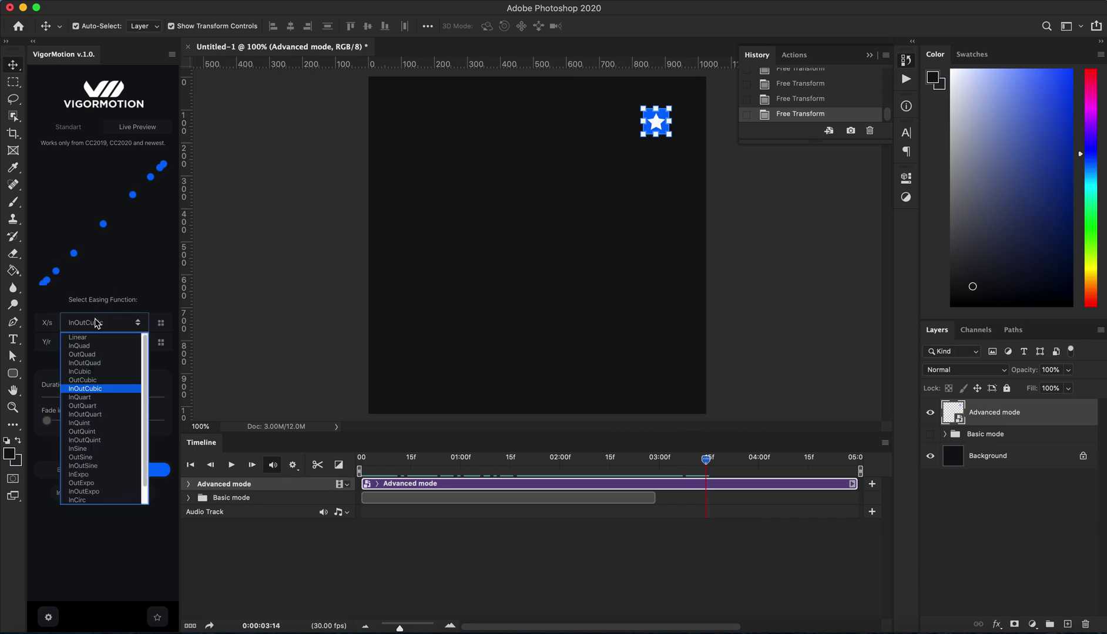
left_click(92, 398)
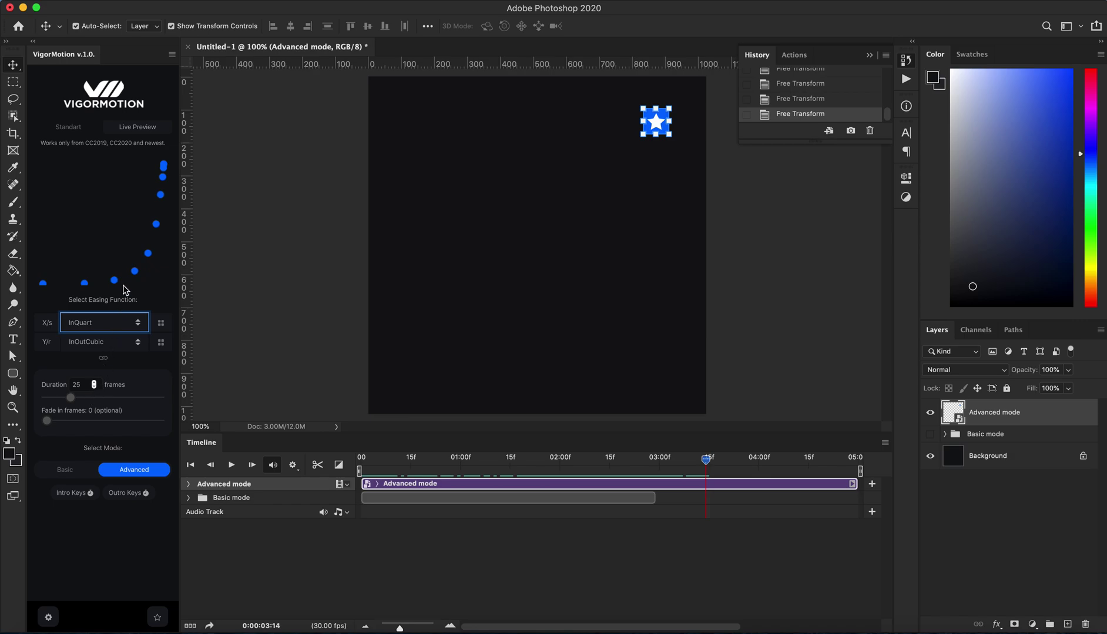
left_click(78, 387)
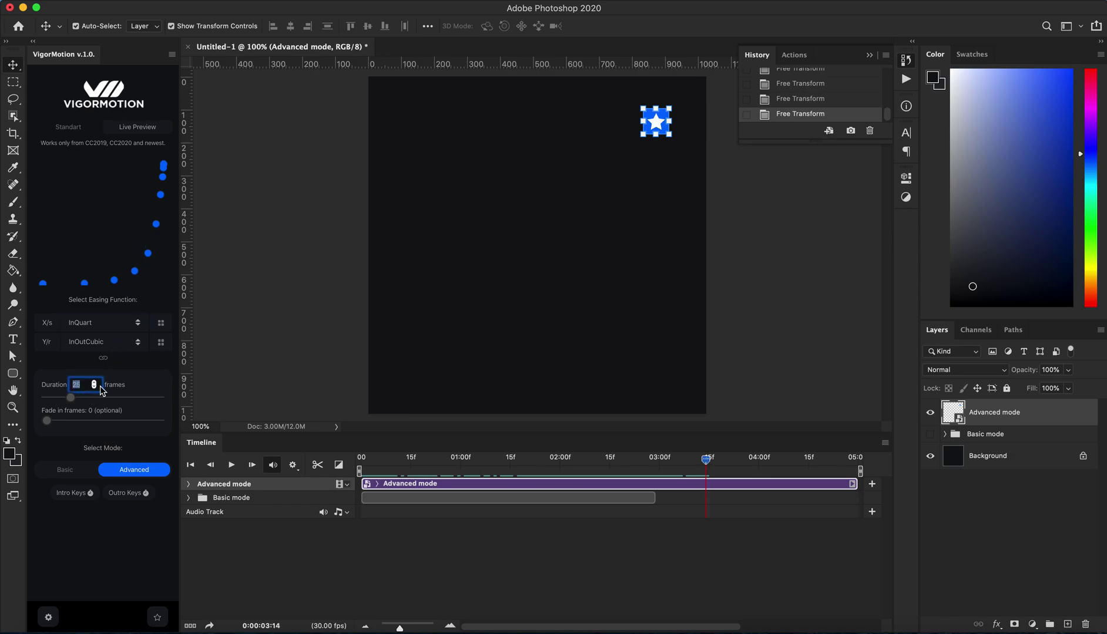
Key a 40-frame Outro block moving the star to the bottom-left corner, rotated about 81°
type("40")
left_click(130, 496)
left_click(135, 494)
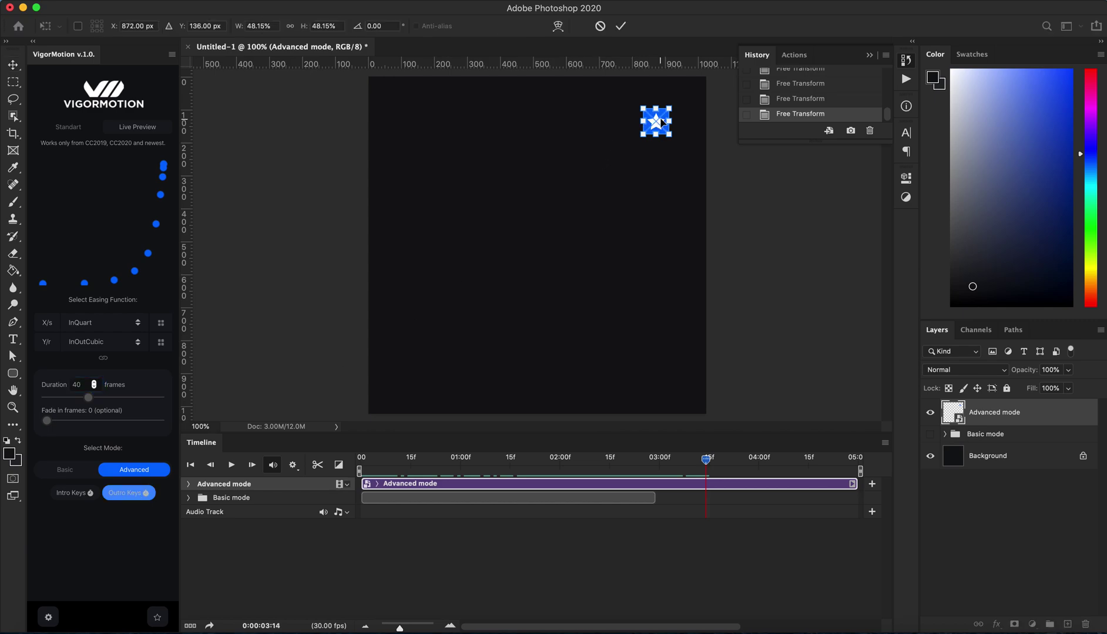
left_click_drag(662, 122, 399, 391)
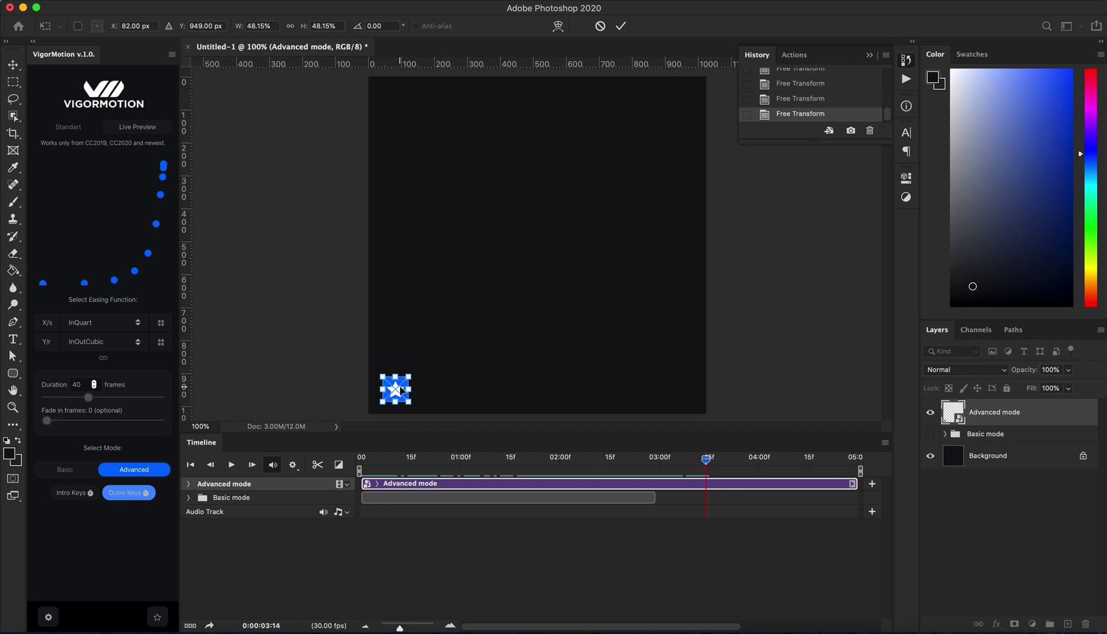
left_click_drag(427, 365, 395, 425)
key("Return")
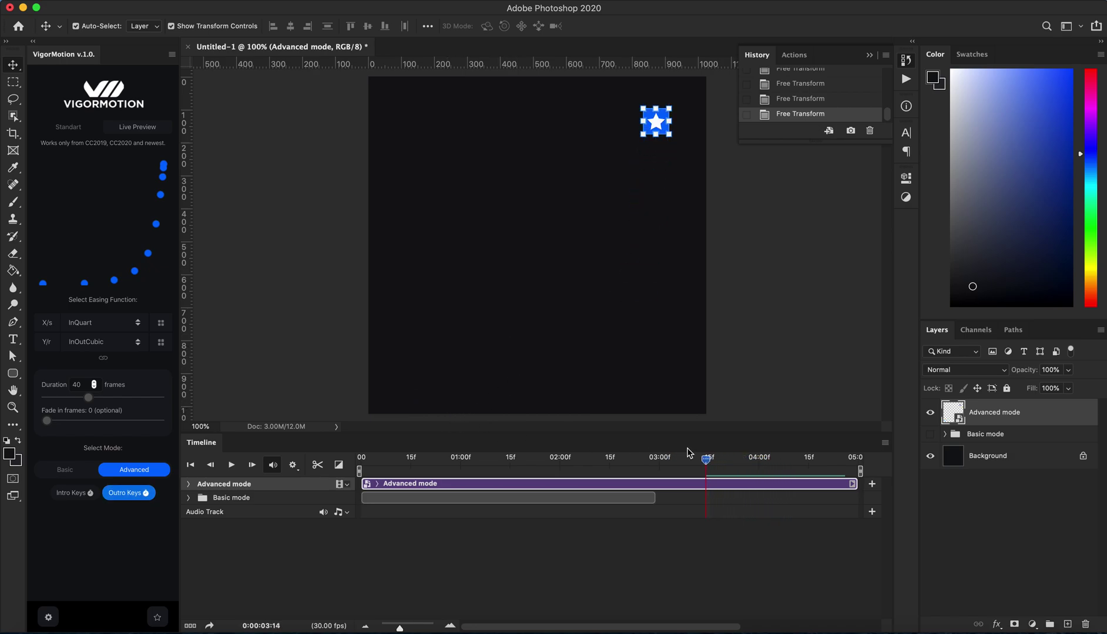
Deselect the layer, play the animation, and stop it at 0:00:04:14
left_click(799, 423)
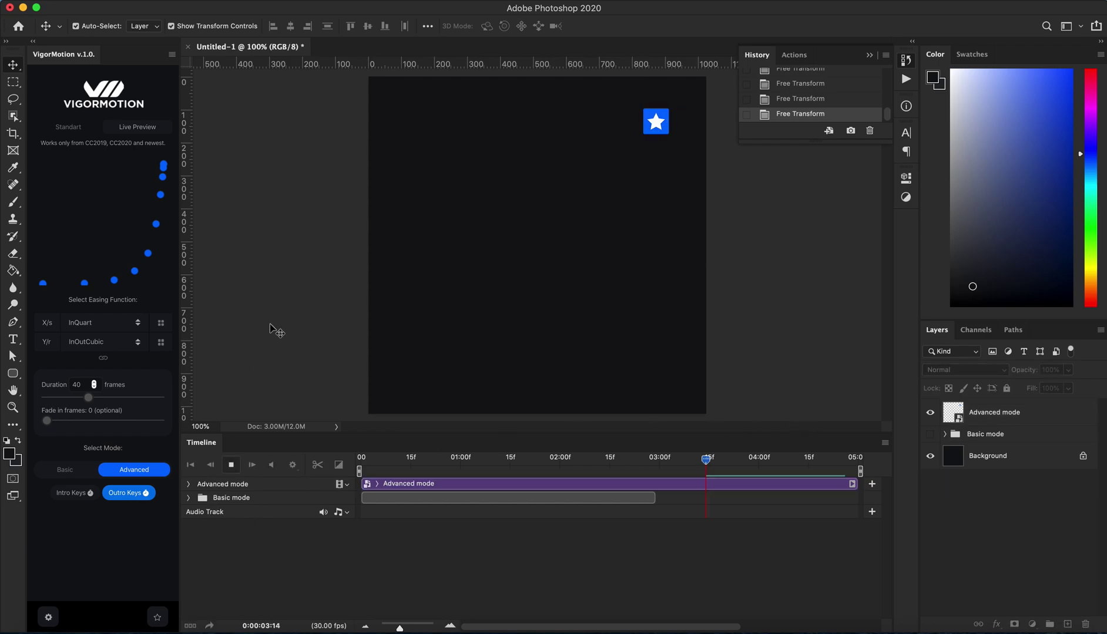
key("space")
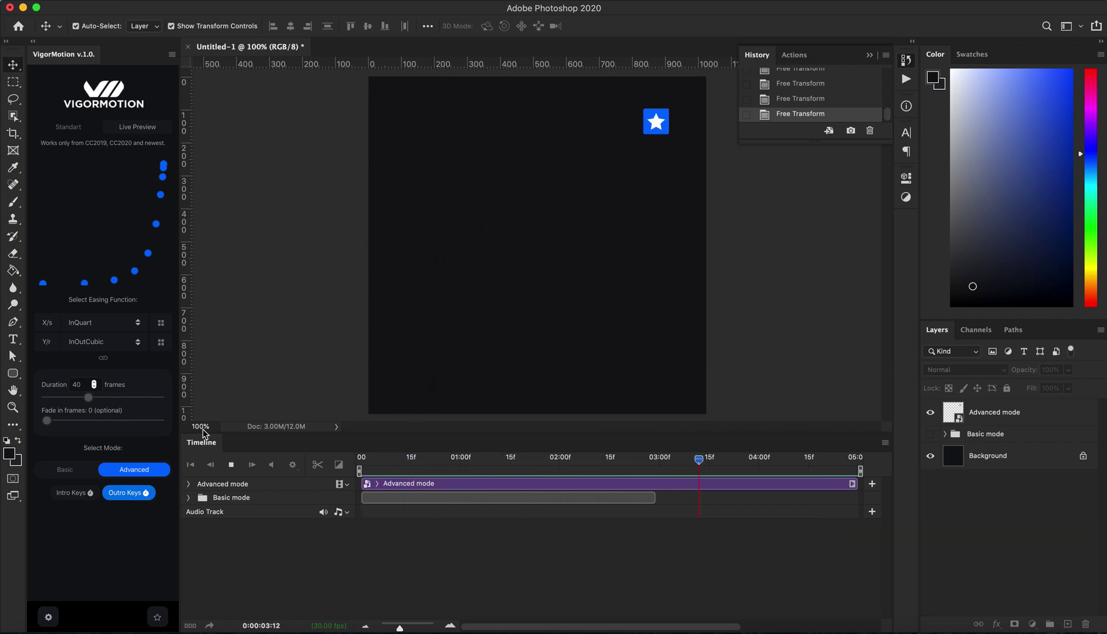
left_click(231, 466)
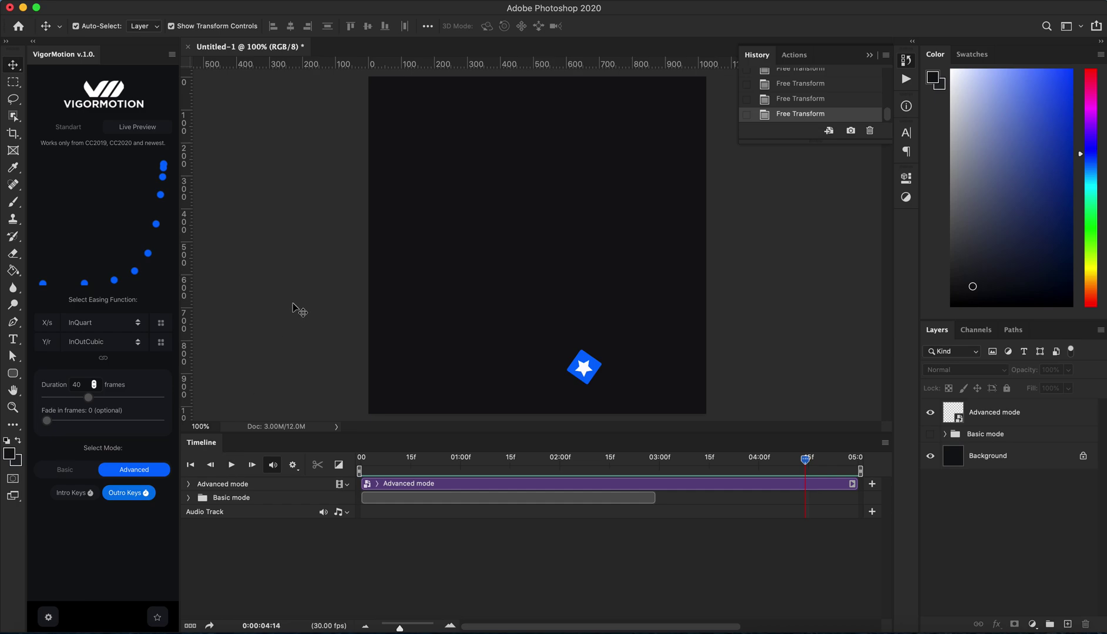